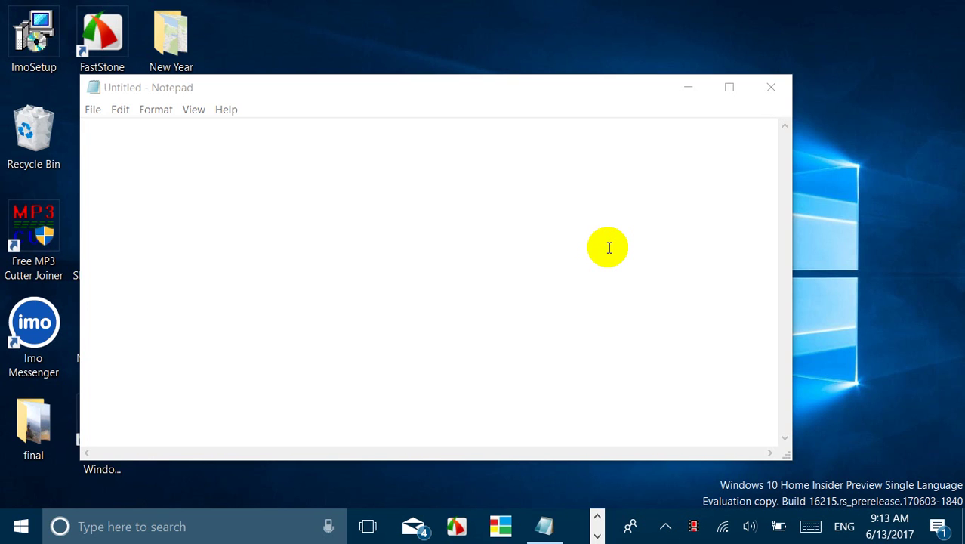
Minimize the empty Notepad window so the desktop icons show.
left_click(688, 92)
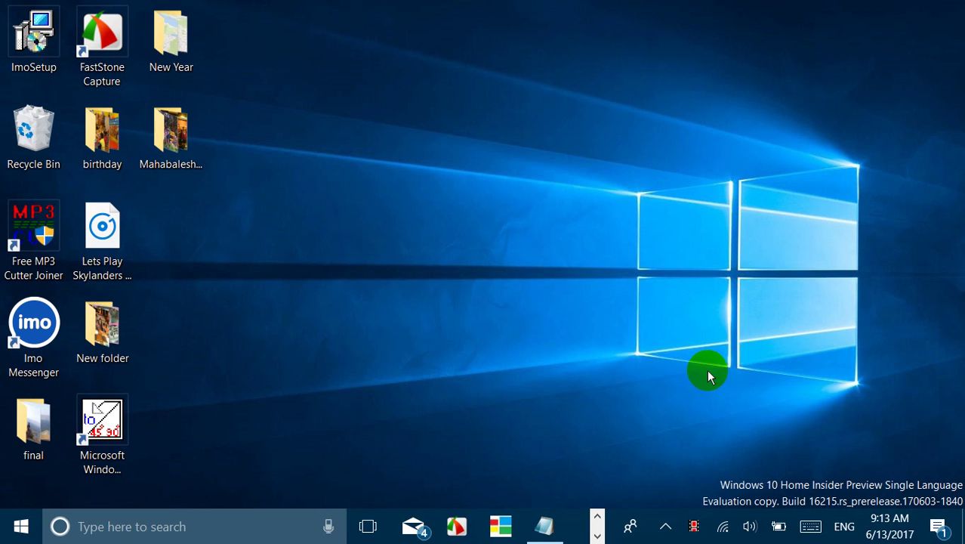
Bring up the touch keyboard and try a letter, capitals and shape-written words.
left_click(811, 527)
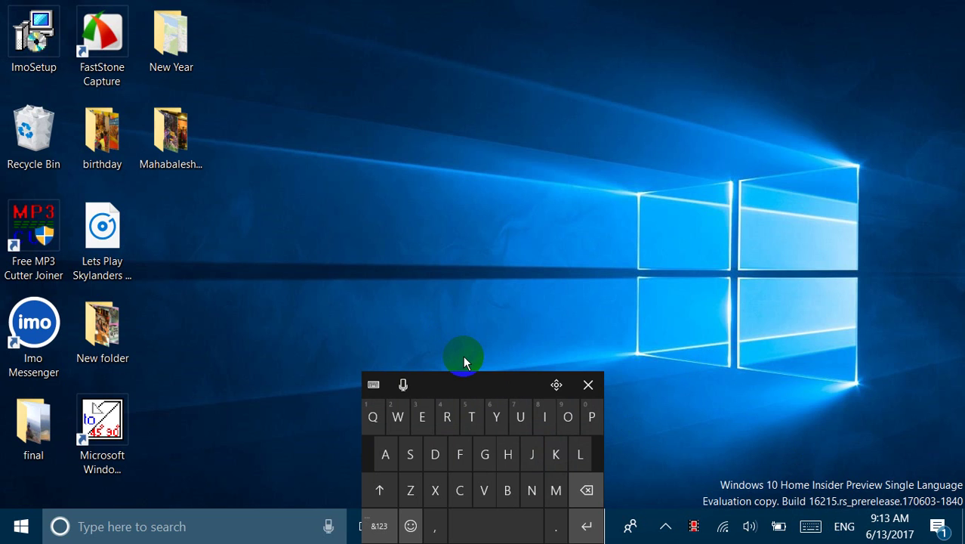
left_click(447, 415)
mouse_move(372, 417)
left_mouse_down()
mouse_move(399, 420)
mouse_move(477, 464)
mouse_move(502, 402)
mouse_move(429, 427)
mouse_move(402, 423)
mouse_move(527, 444)
left_mouse_up()
left_click(374, 491)
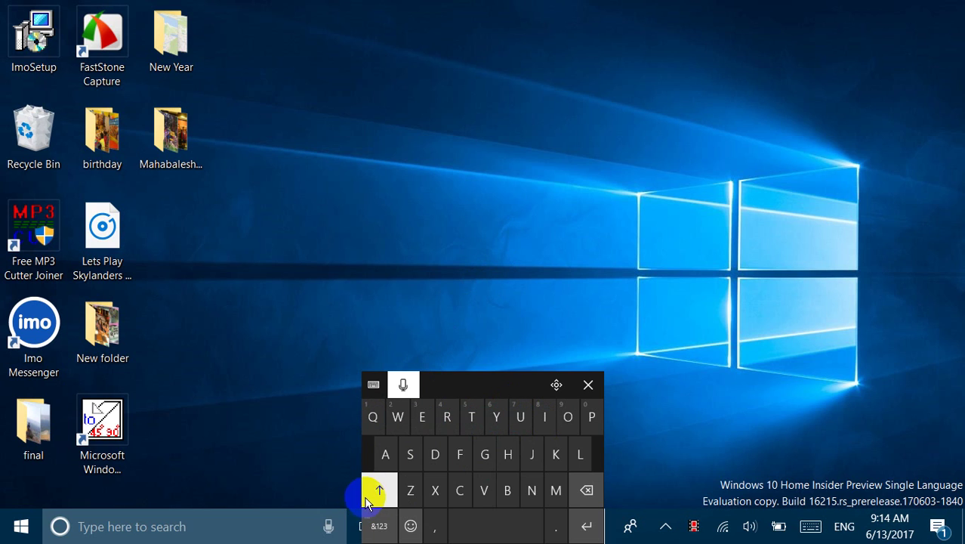
left_click(440, 434)
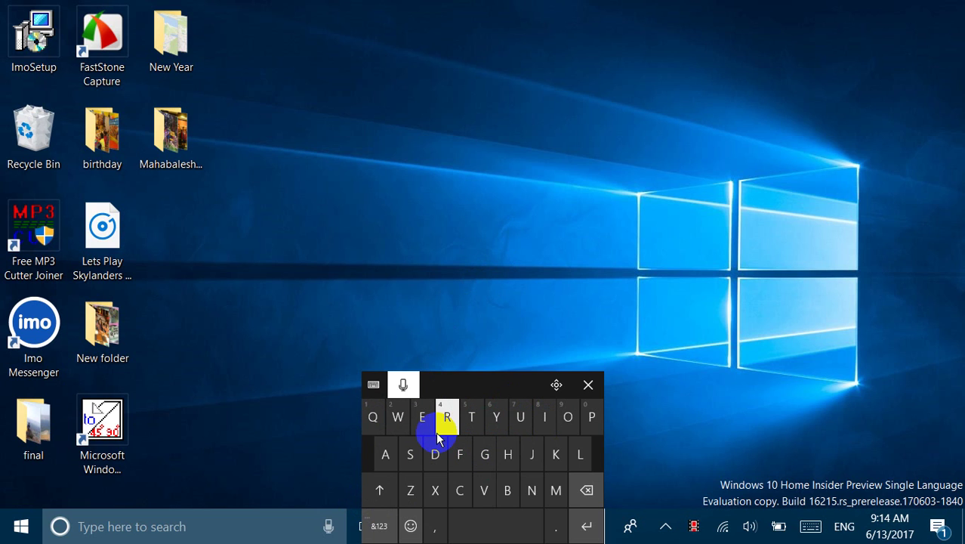
left_click_drag(439, 437, 436, 432)
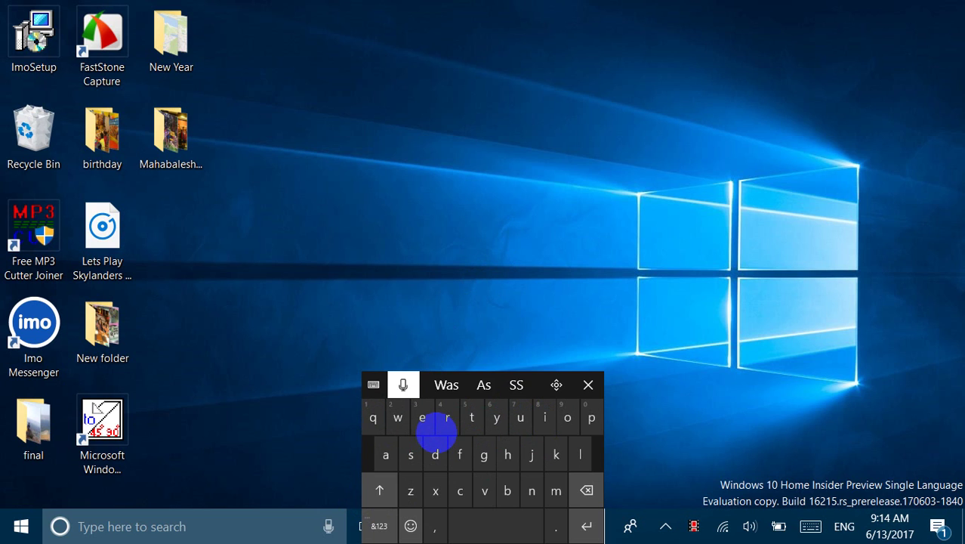
Move the floating keyboard higher and to the right, then bring Notepad back.
left_click(552, 388)
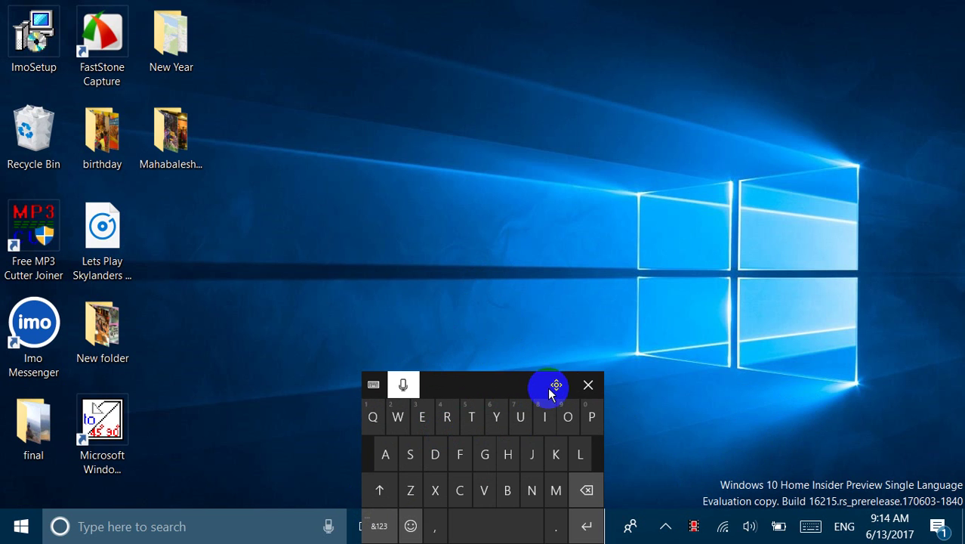
left_click_drag(555, 389, 778, 202)
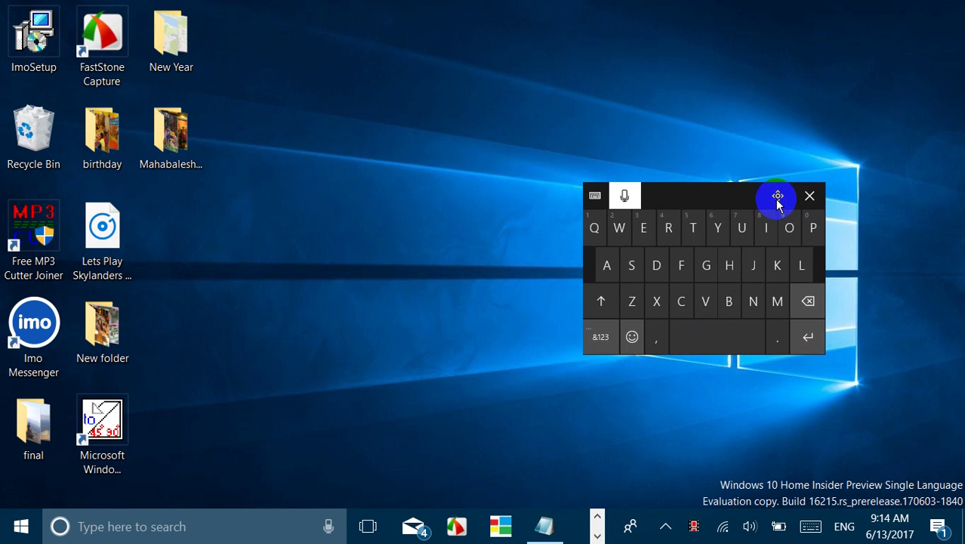
left_click(545, 527)
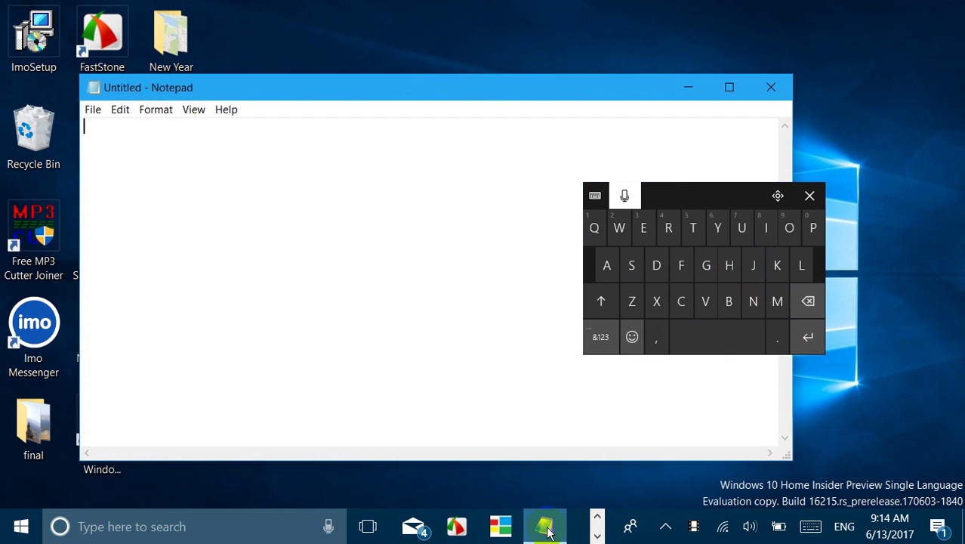
Start the line with 'Word few keyboard', picking the suggested word keyboard.
left_click(161, 133)
type("Word")
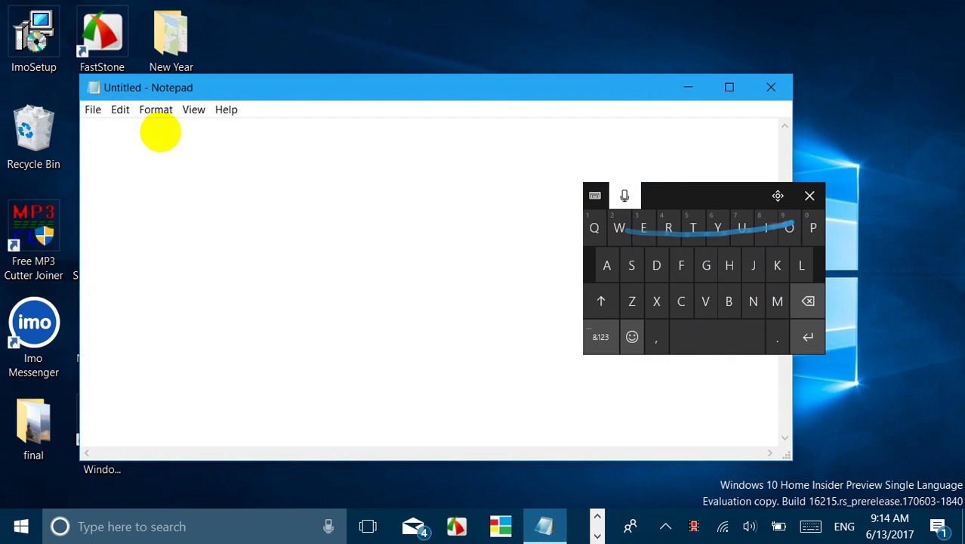
type(" few")
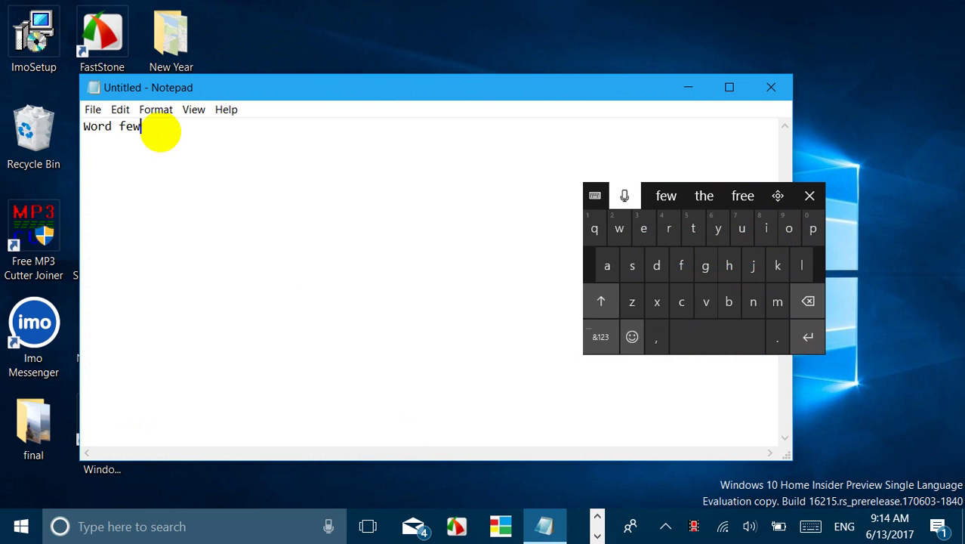
mouse_move(778, 265)
left_mouse_down()
mouse_move(644, 228)
mouse_move(718, 229)
mouse_move(706, 299)
mouse_move(638, 274)
mouse_move(656, 265)
left_mouse_up()
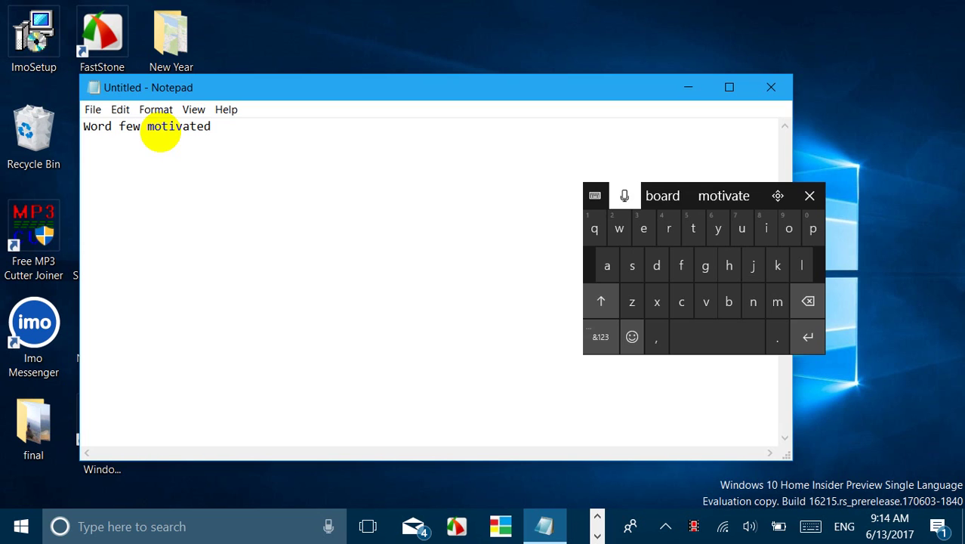
left_click(685, 196)
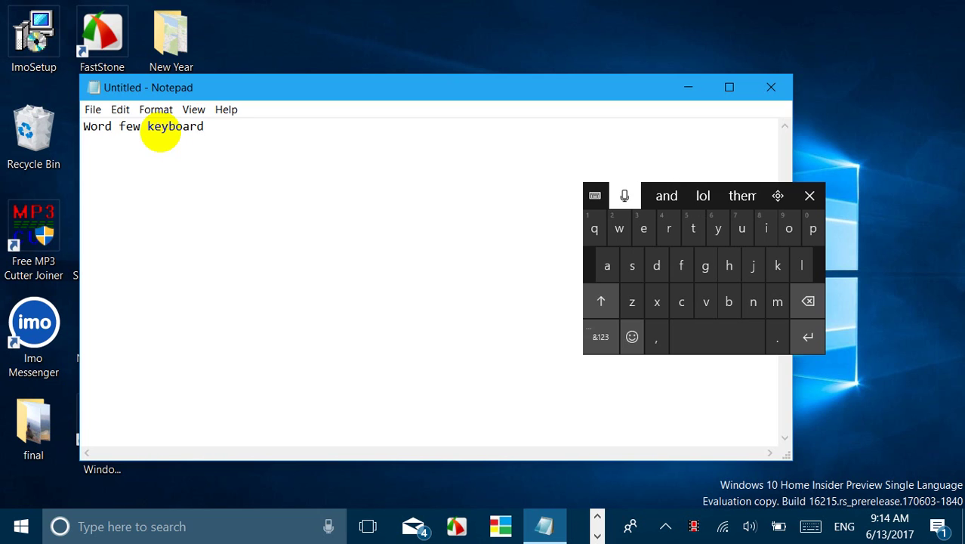
Add 'from Microsoft type', fixing 'crib' and choosing the 'type' suggestion.
type("crib")
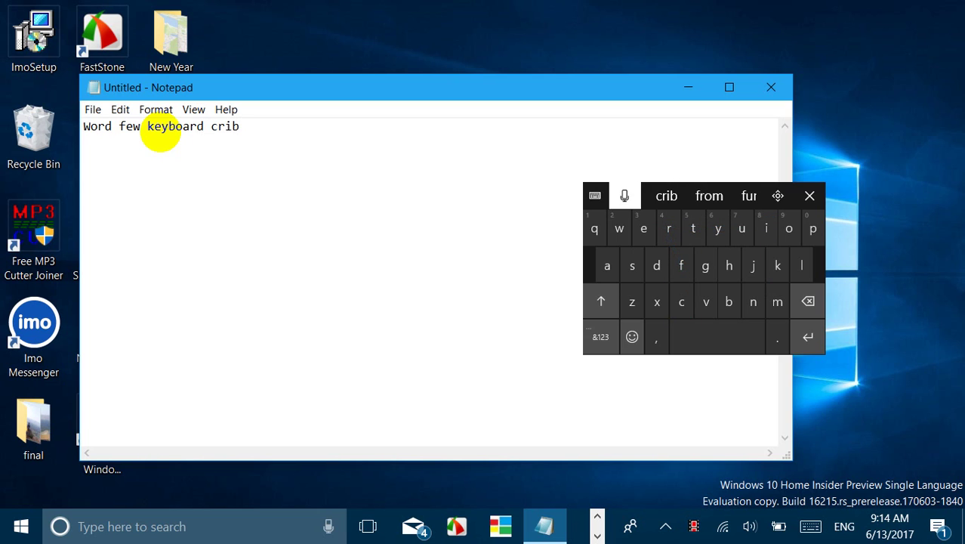
key("BackSpace")
key("BackSpace")
key("BackSpace")
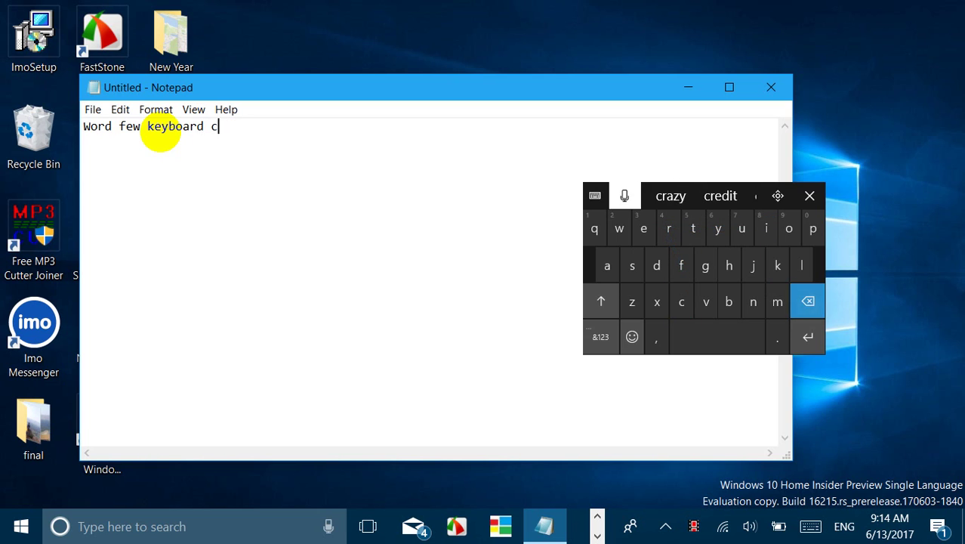
key("BackSpace")
type("from")
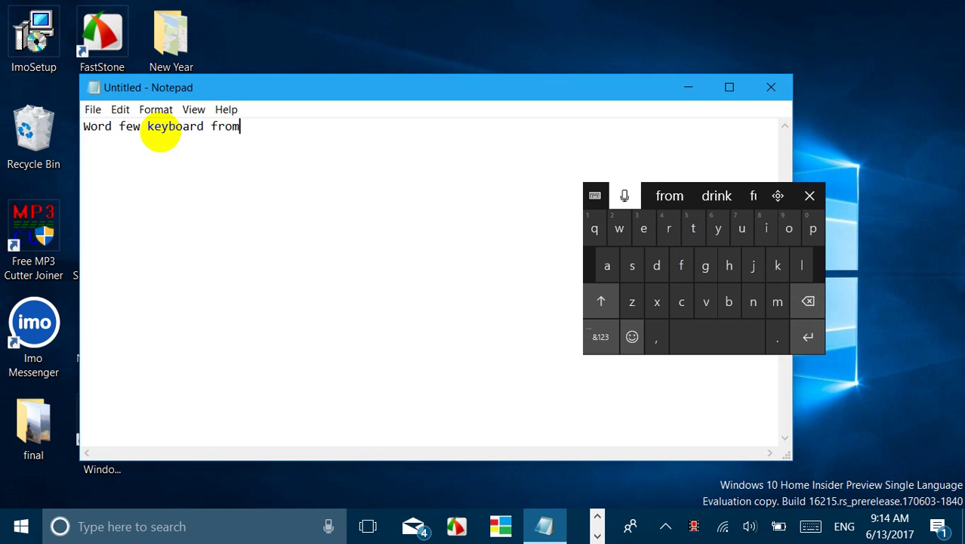
left_click_drag(669, 243, 766, 224)
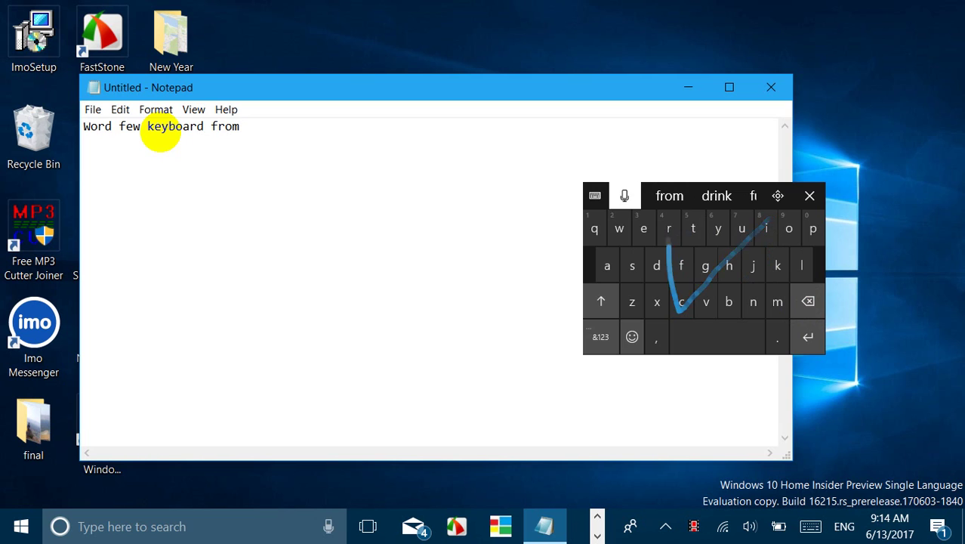
type("Microsoft")
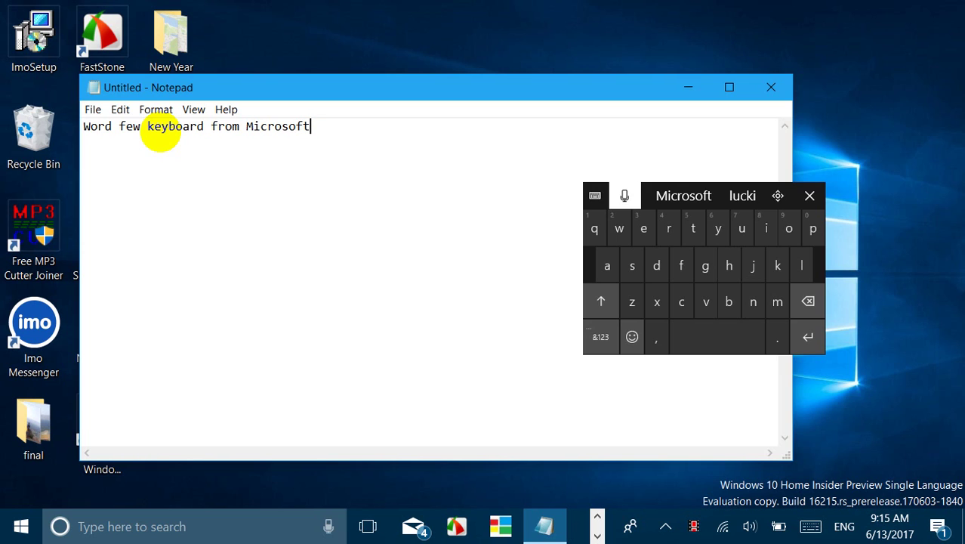
mouse_move(693, 229)
left_mouse_down()
mouse_move(793, 236)
mouse_move(644, 229)
left_mouse_up()
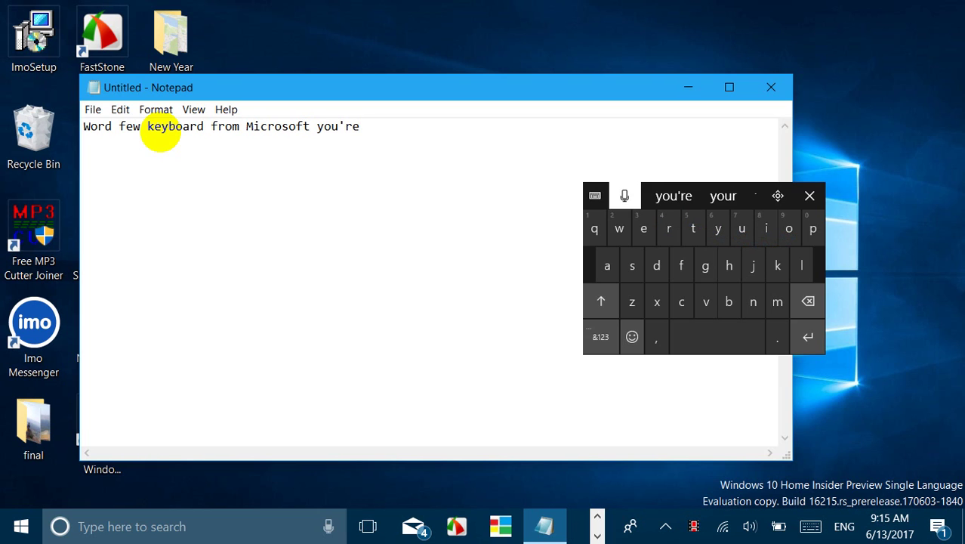
left_click(668, 196)
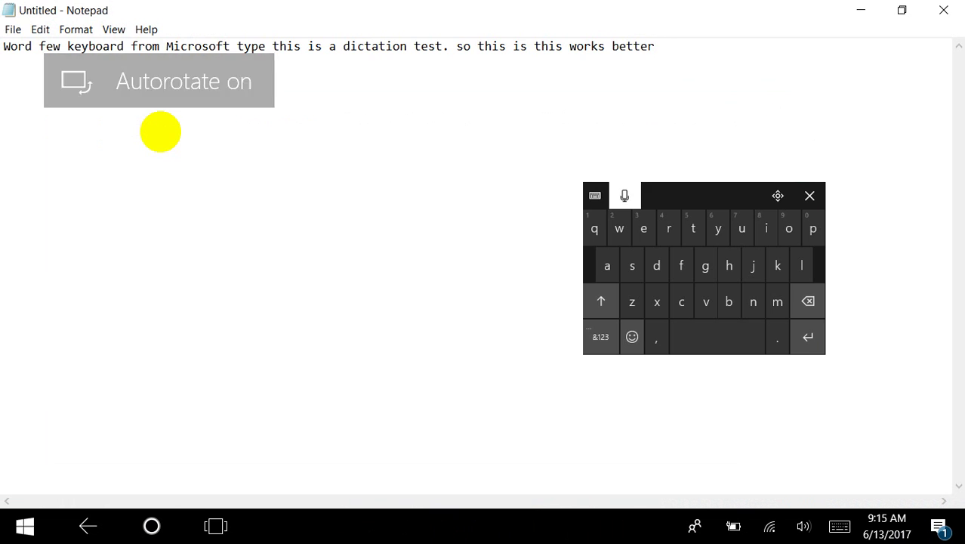
Shape-write 'catch Windows issues' and end the sentence with a period.
left_click_drag(615, 259, 684, 305)
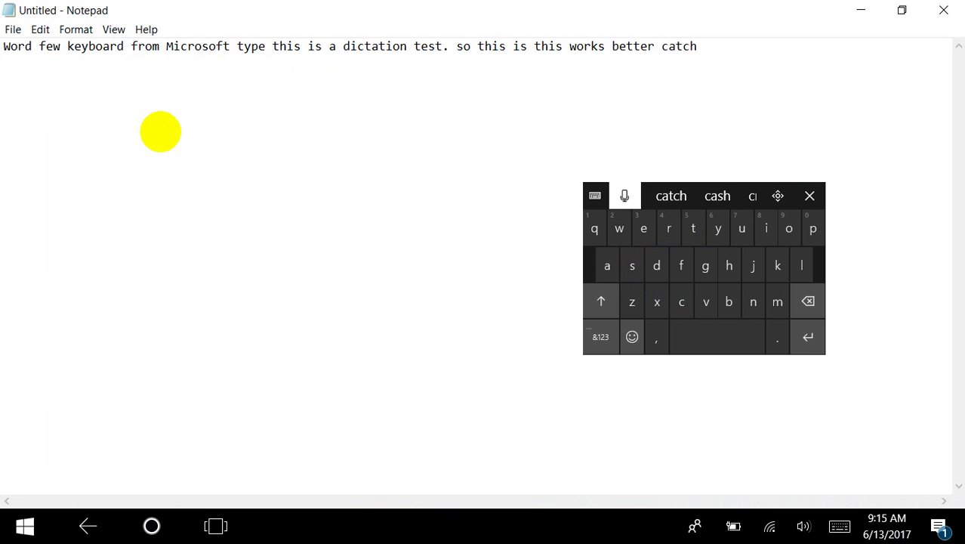
mouse_move(619, 228)
left_mouse_down()
mouse_move(753, 302)
mouse_move(632, 265)
left_mouse_up()
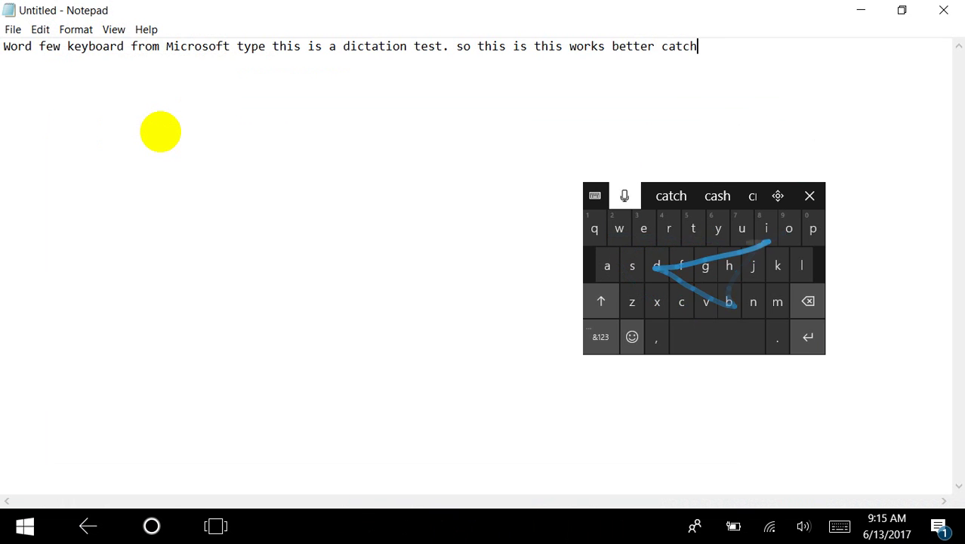
mouse_move(766, 229)
left_mouse_down()
mouse_move(646, 264)
mouse_move(737, 241)
mouse_move(694, 226)
mouse_move(632, 265)
left_mouse_up()
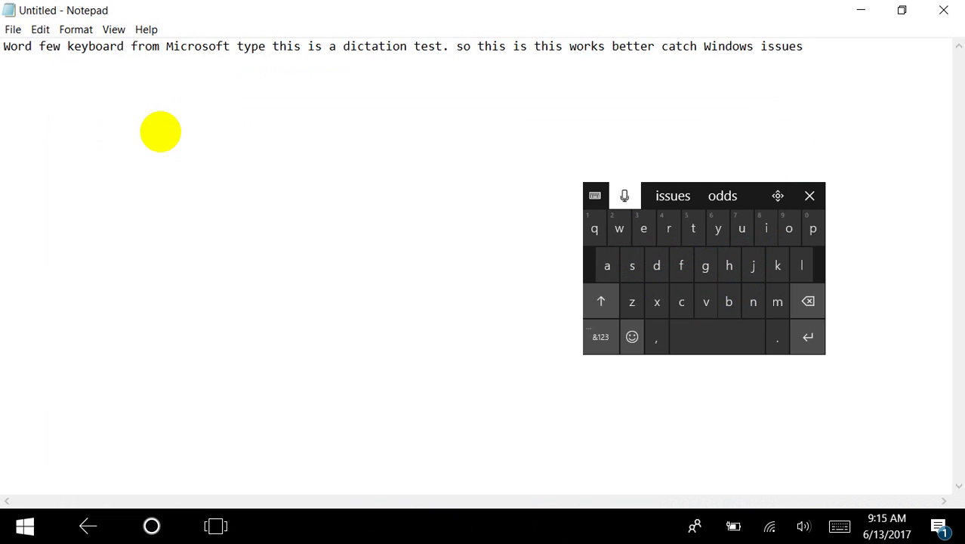
left_click(777, 337)
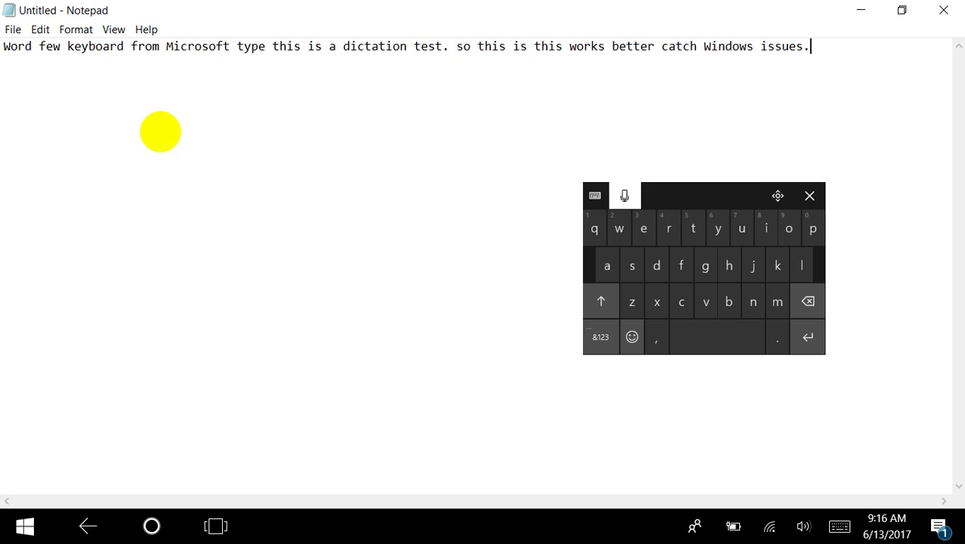
Switch to the handwriting panel and insert the handwritten word 'Not.' into the text.
left_click(595, 195)
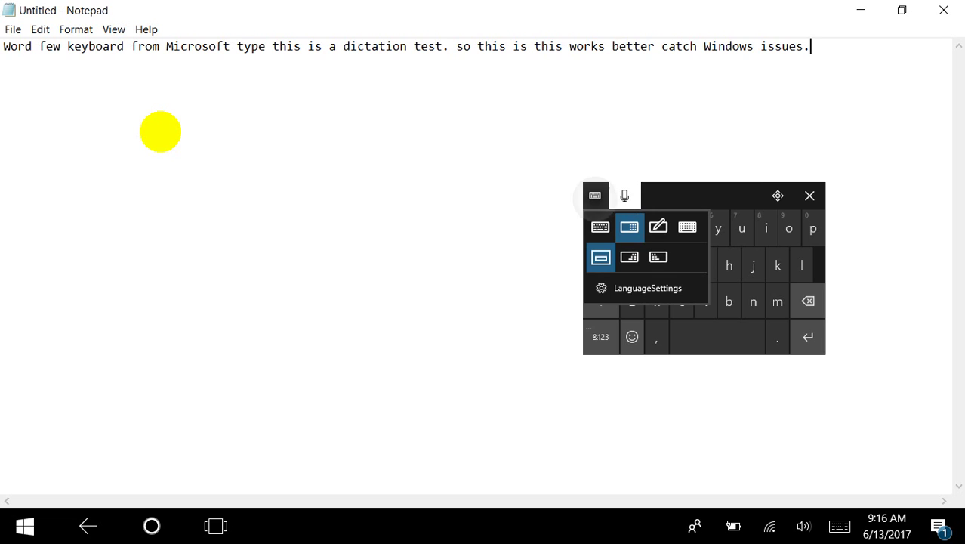
left_click(658, 226)
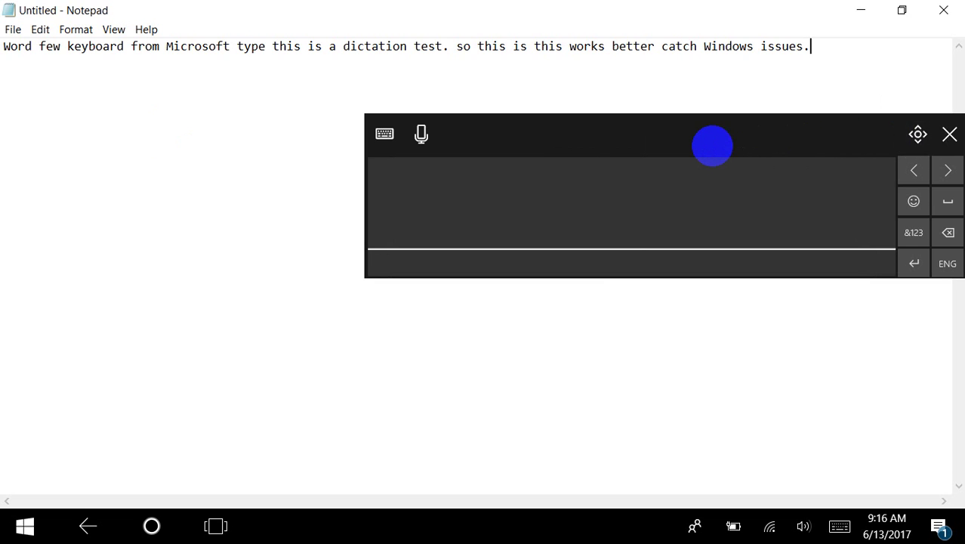
right_click(918, 133)
left_click(918, 134)
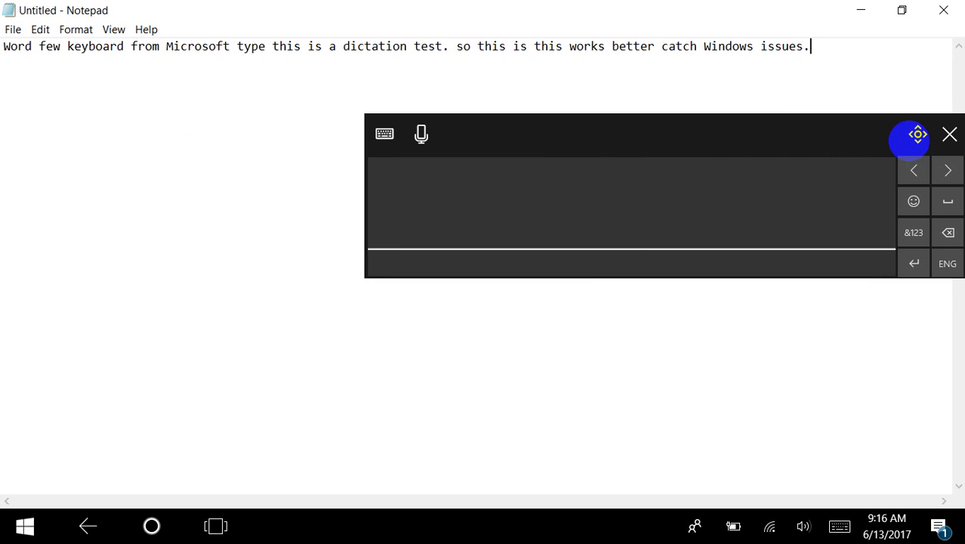
mouse_move(414, 181)
left_mouse_down()
mouse_move(427, 221)
mouse_move(493, 235)
mouse_move(520, 219)
mouse_move(591, 224)
left_mouse_up()
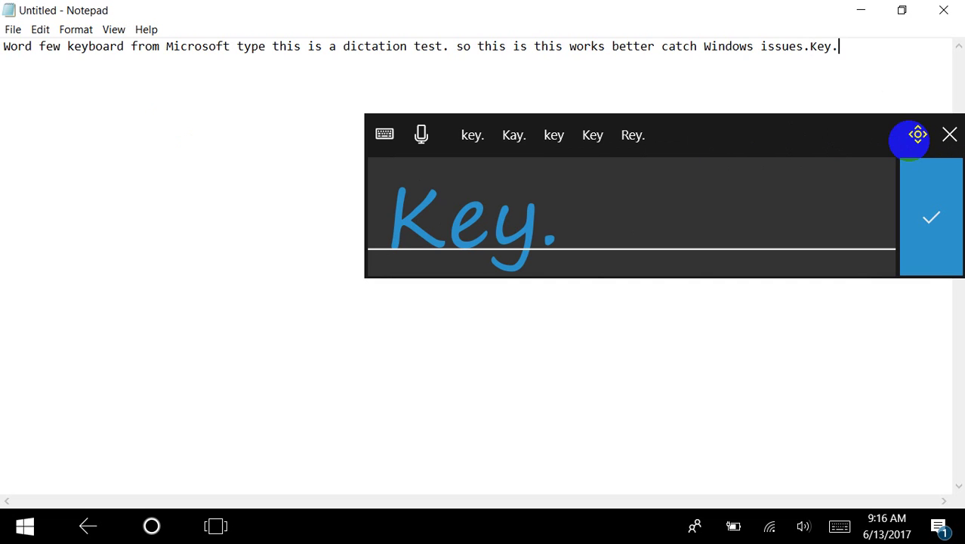
mouse_move(607, 182)
left_mouse_down()
mouse_move(571, 248)
mouse_move(633, 232)
mouse_move(675, 170)
mouse_move(666, 243)
mouse_move(755, 171)
left_mouse_up()
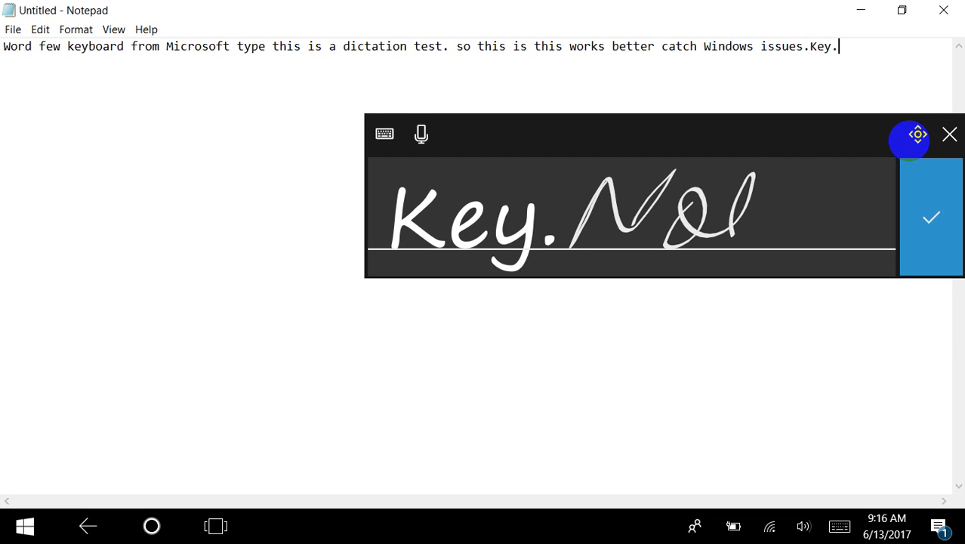
left_click_drag(704, 202, 760, 197)
left_click(779, 218)
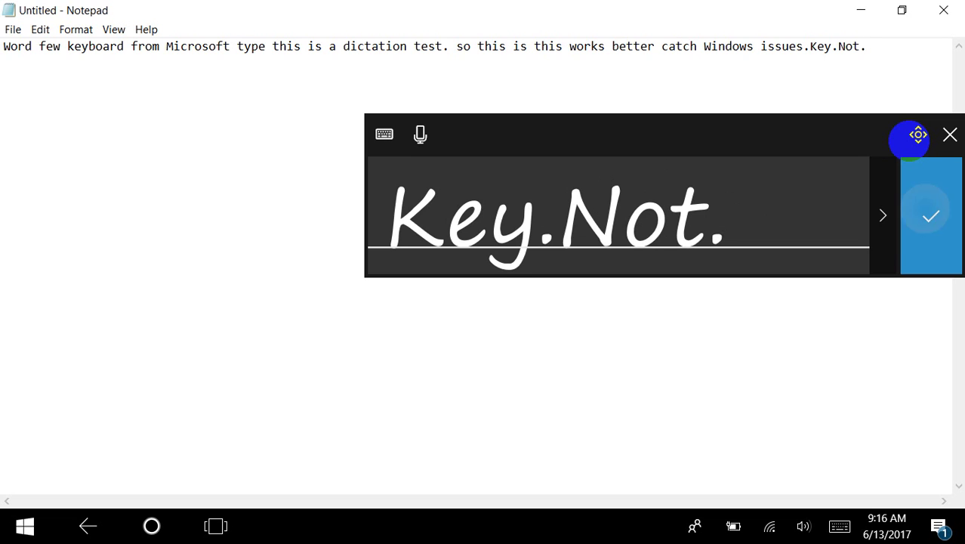
Look over the emoji and keyboard layout choices, then close the handwriting panel.
left_click(914, 200)
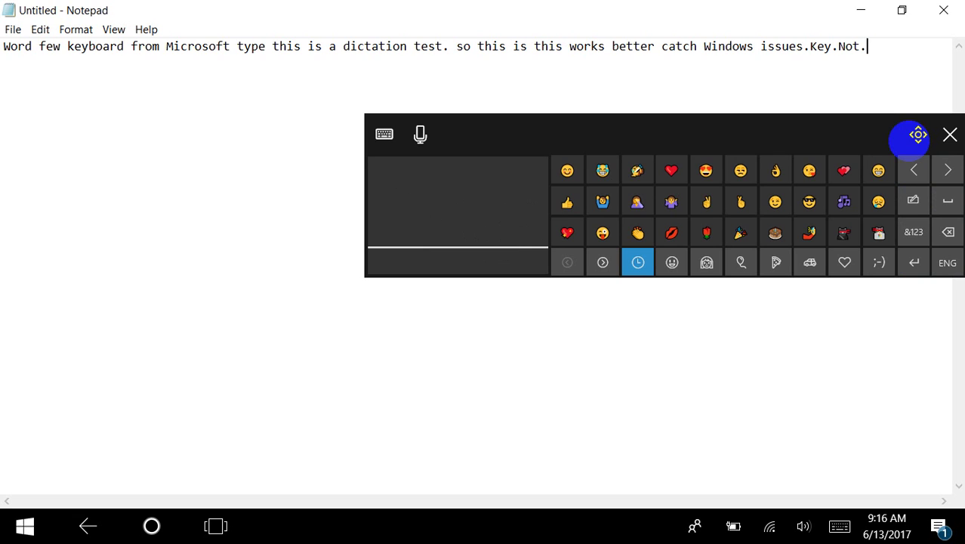
mouse_move(454, 198)
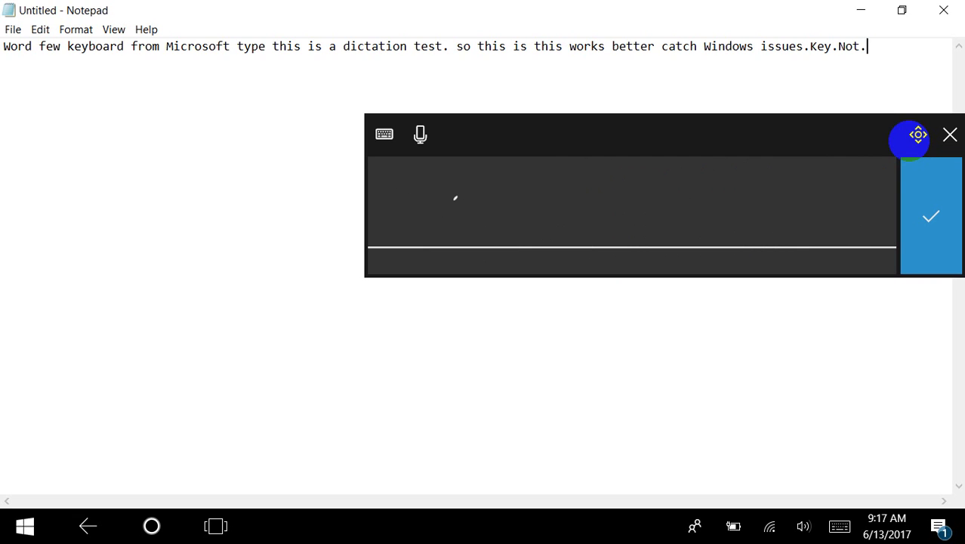
left_click(384, 133)
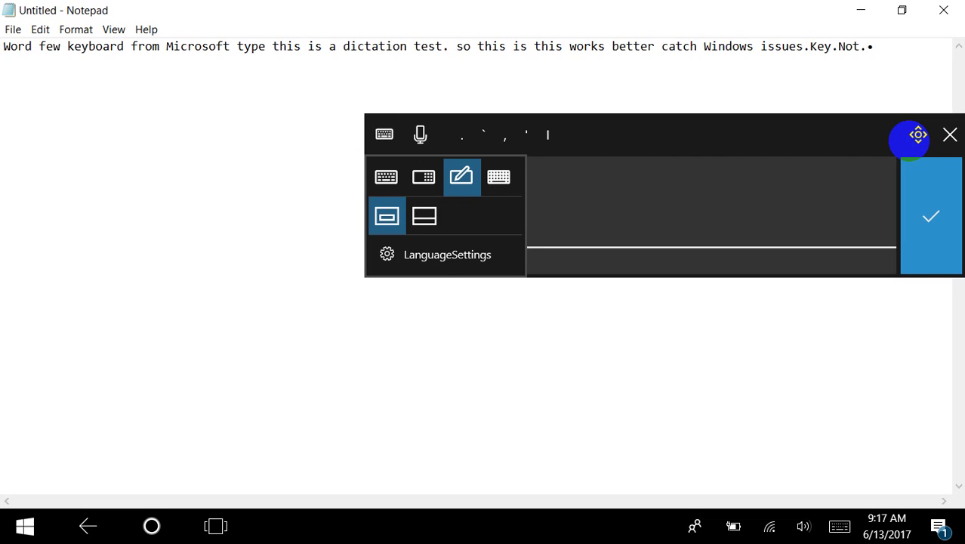
left_click(401, 214)
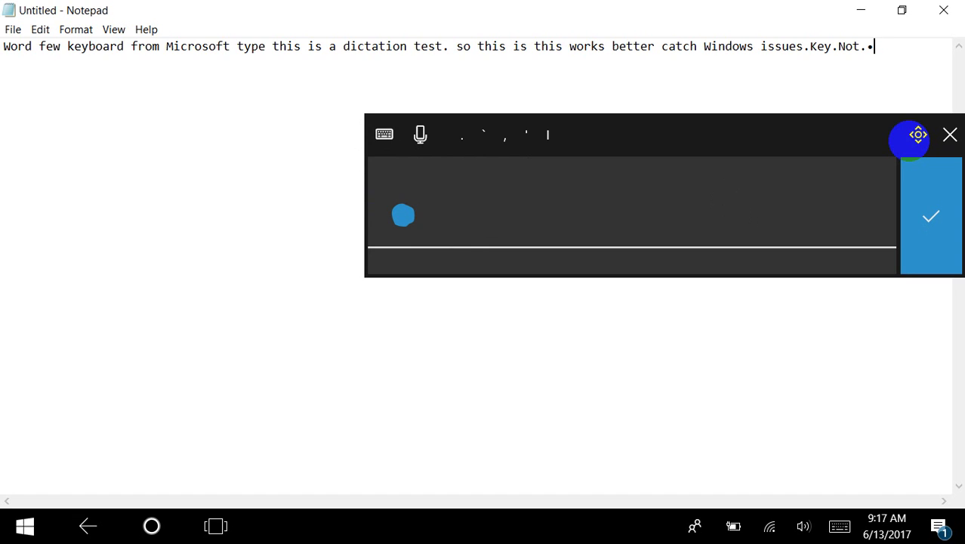
left_click(910, 140)
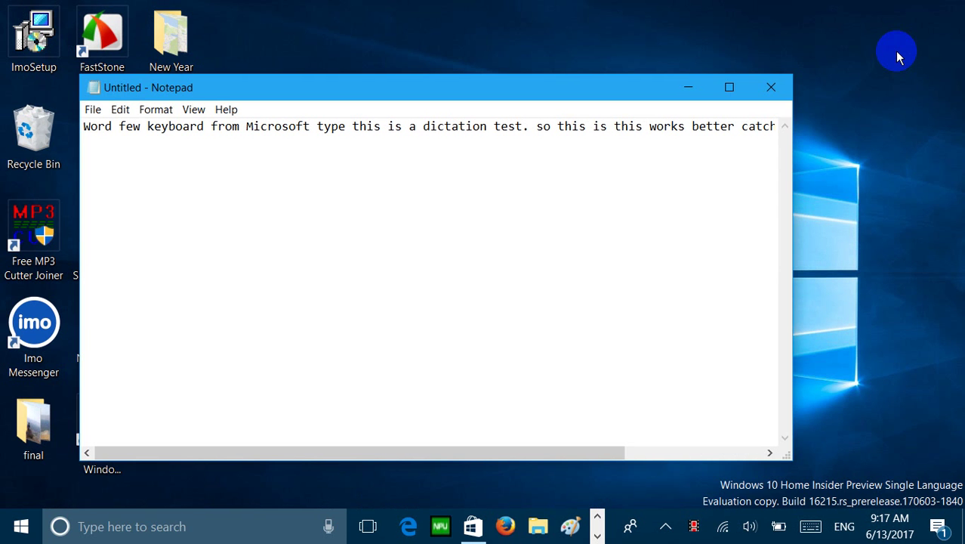
Open and close the emoji panel with Win+., then place the caret after 'works'.
left_click(709, 157)
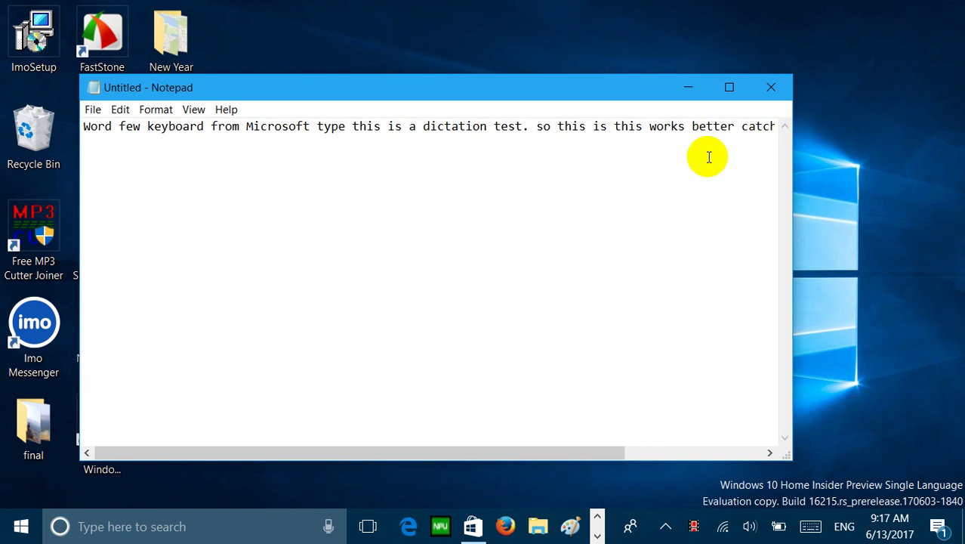
key("super+period")
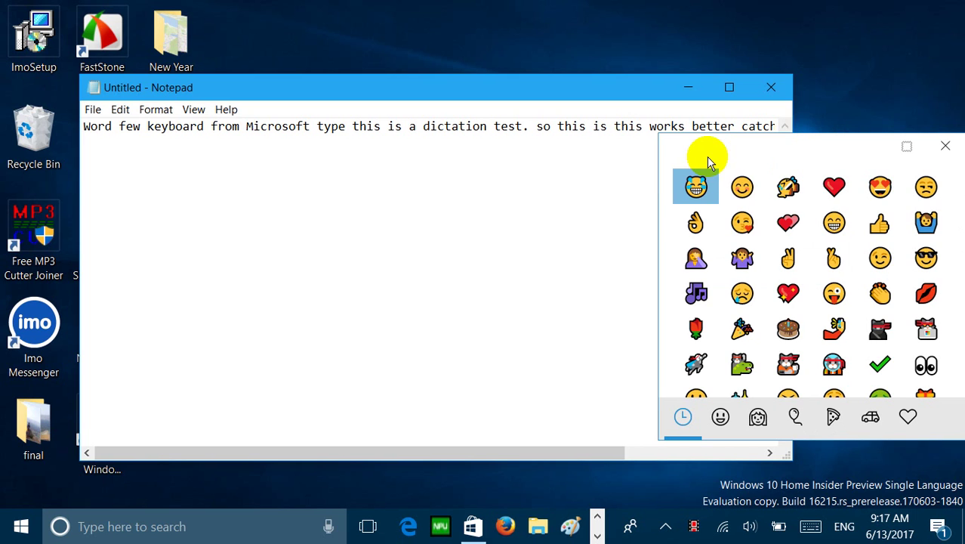
left_click(550, 153)
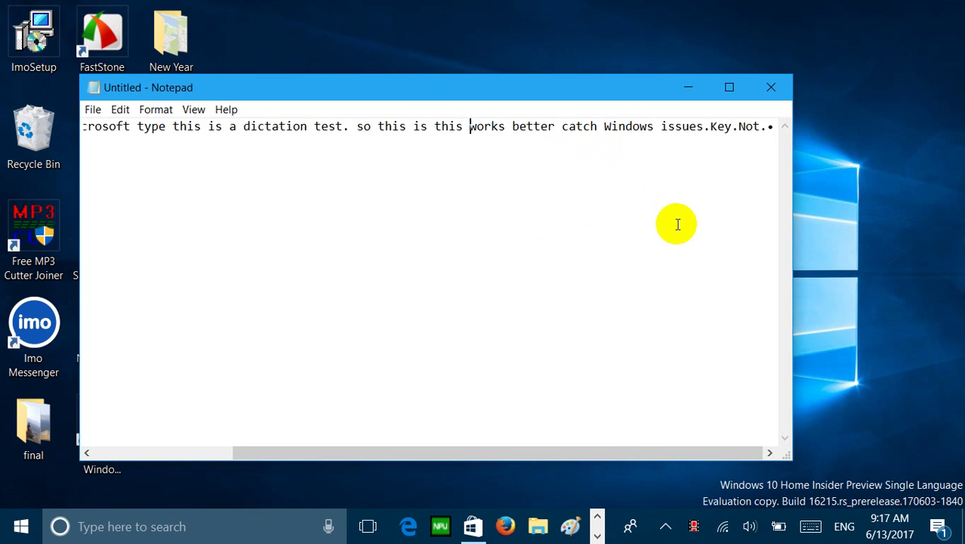
left_click(506, 125)
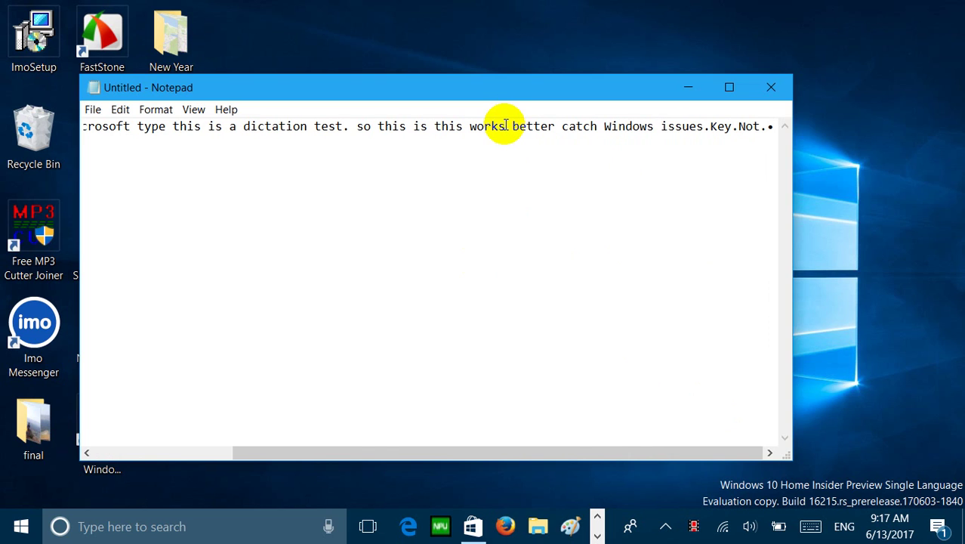
Minimize Notepad and open the pinned WinCentral site in a new Edge tab.
left_click(691, 90)
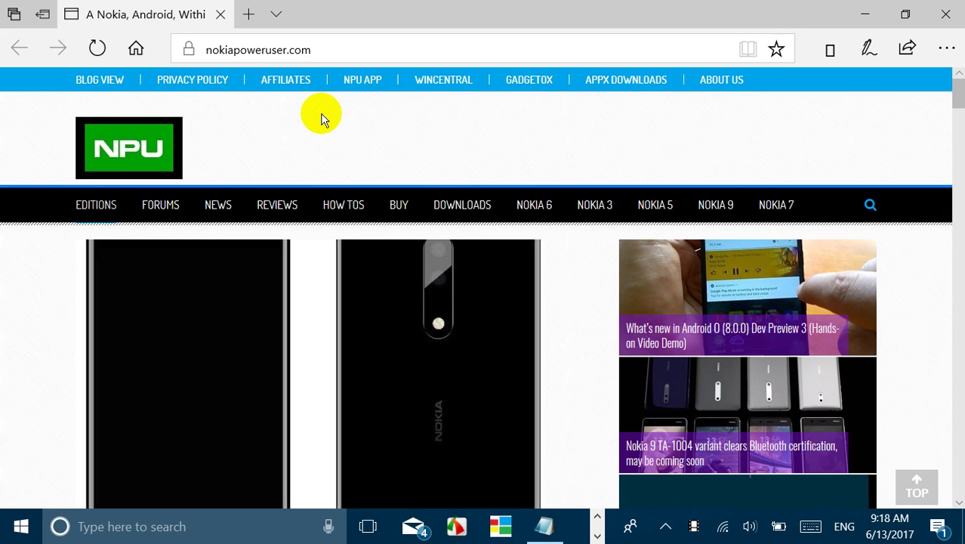
left_click(467, 378)
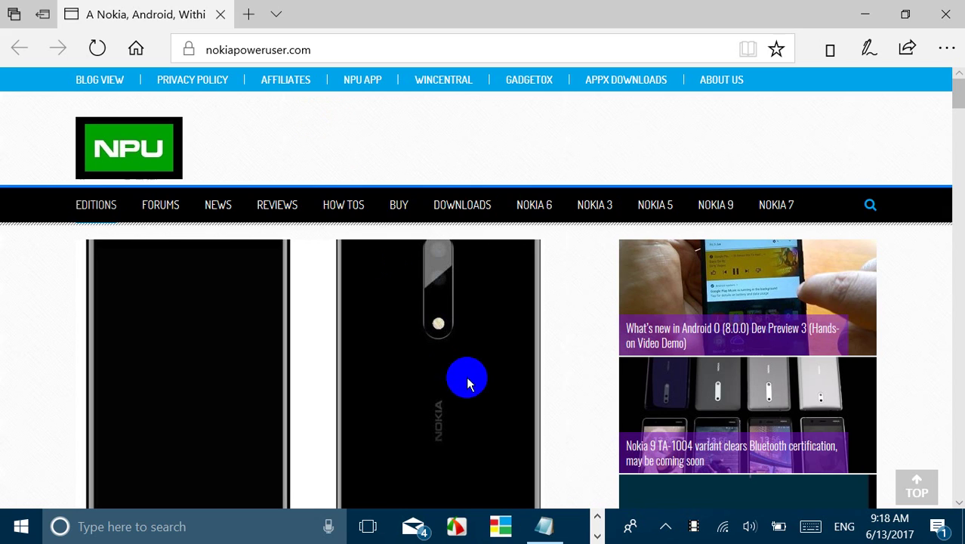
left_click(492, 528)
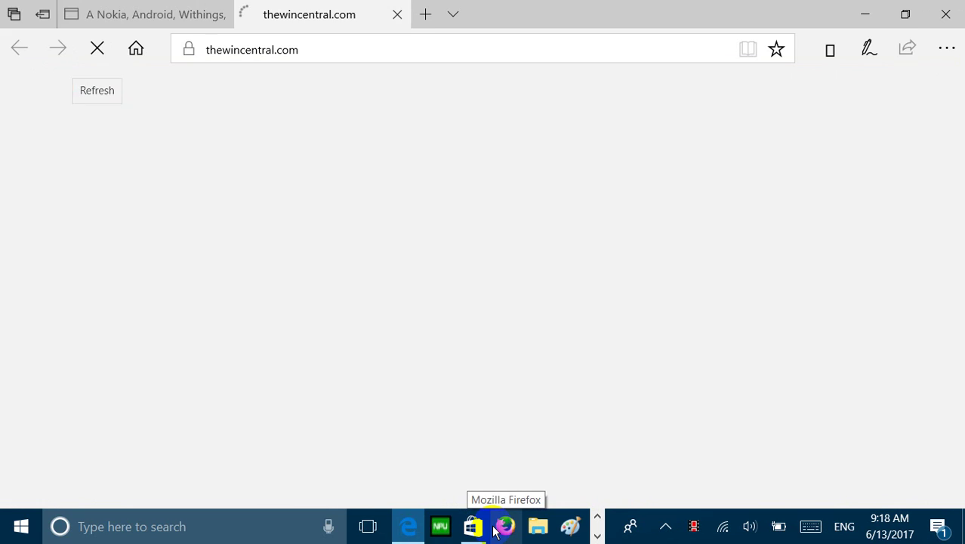
Look over Edge's more-options menu, then switch back to the Nokia Power User tab.
mouse_move(181, 25)
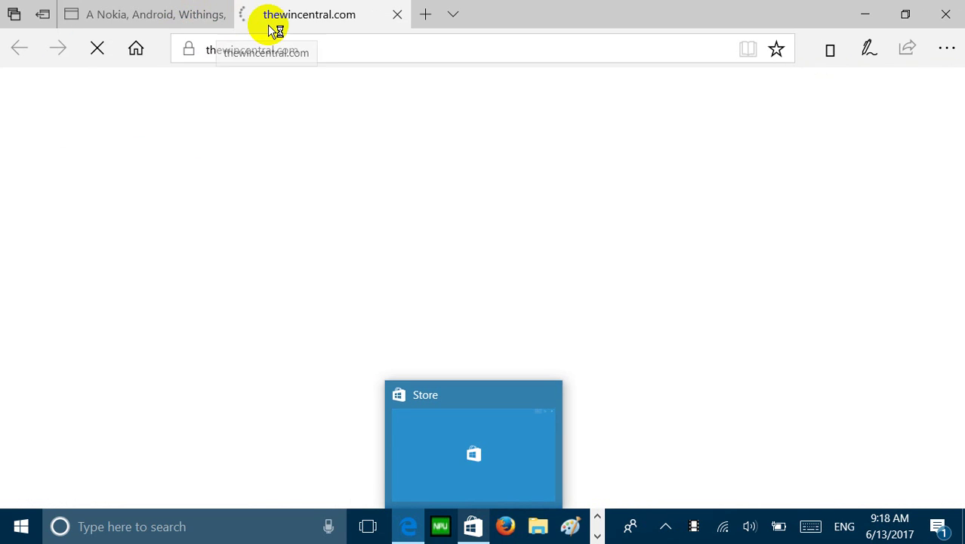
mouse_move(207, 15)
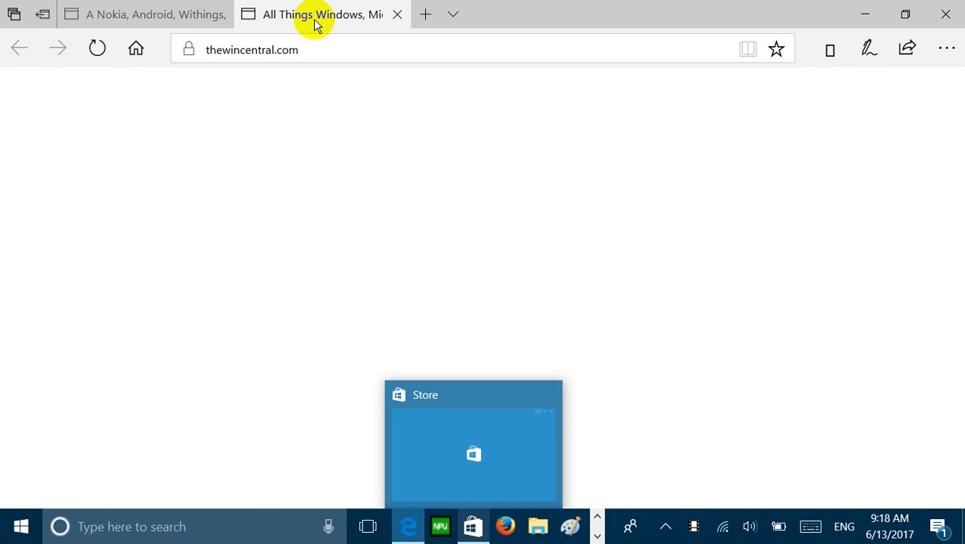
left_click(947, 50)
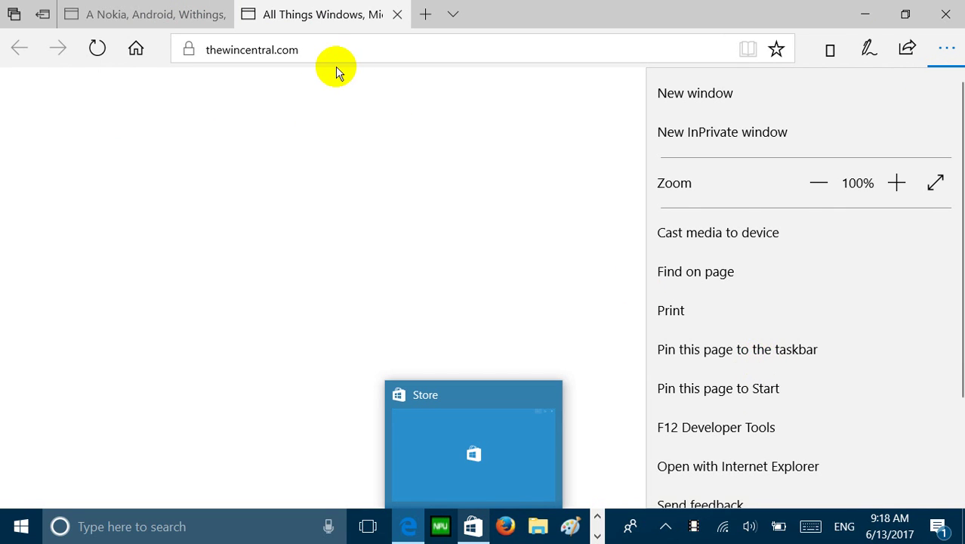
left_click(157, 19)
left_click(158, 18)
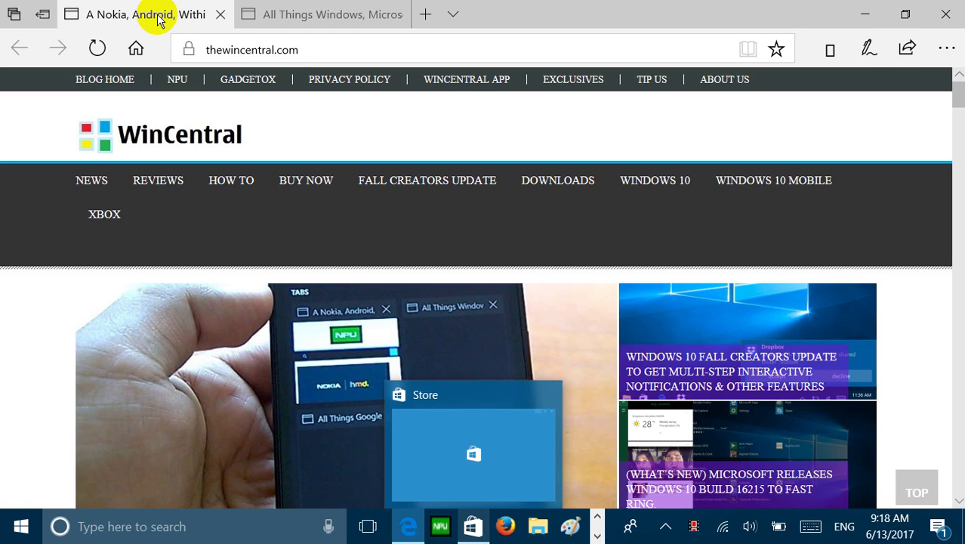
Look over the Nokia tab's actions and the Favorites list.
right_click(158, 20)
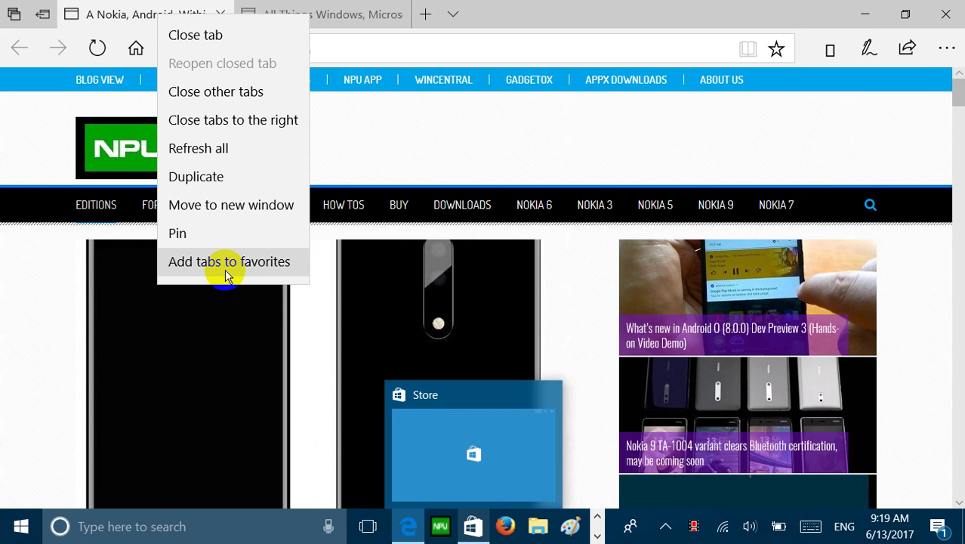
left_click(830, 50)
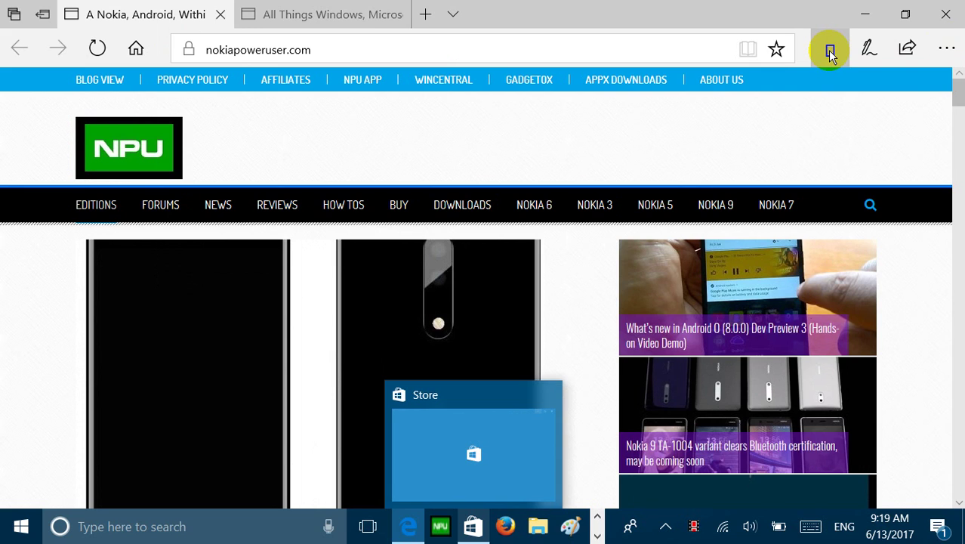
left_click(831, 52)
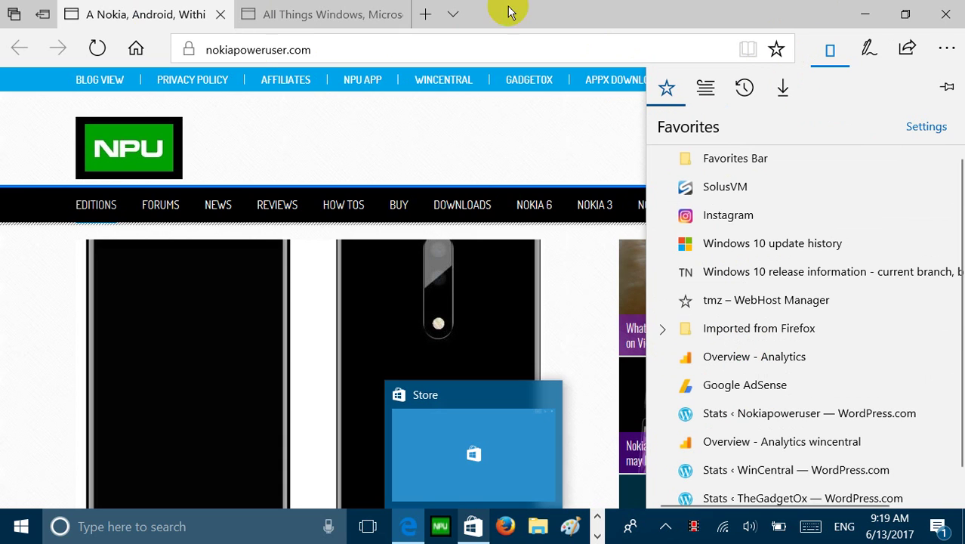
left_click(166, 21)
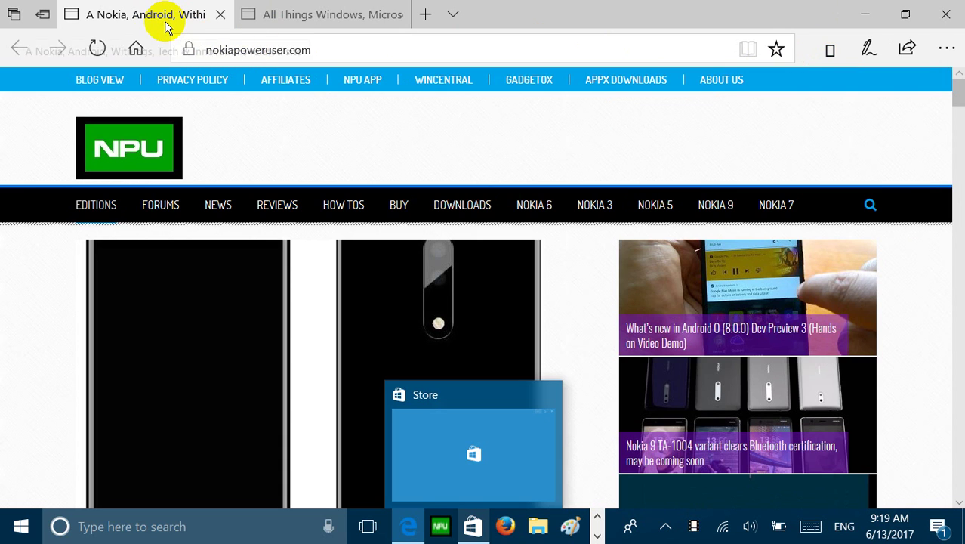
Save both tabs to favorites as the 'Tabs from 6/13/2017' folder, then close the list.
right_click(167, 24)
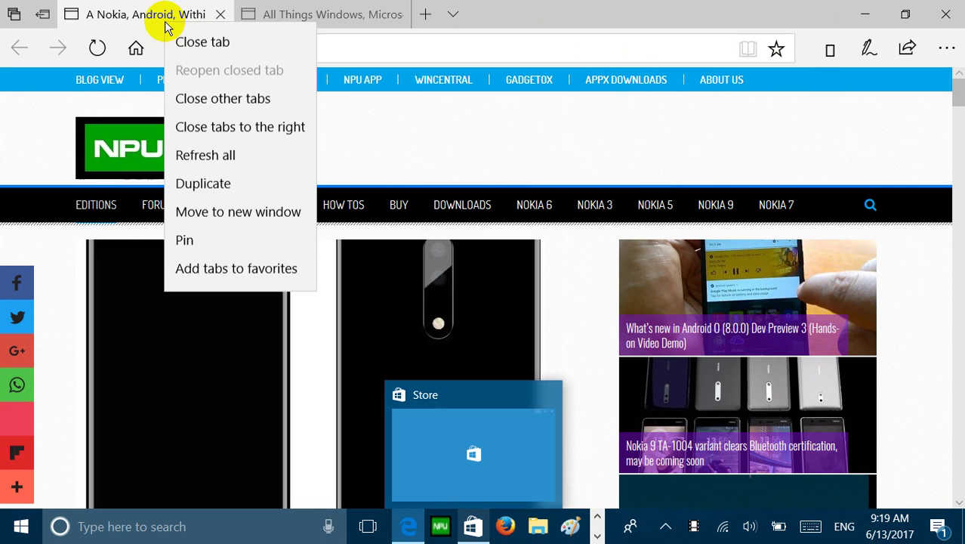
left_click(230, 268)
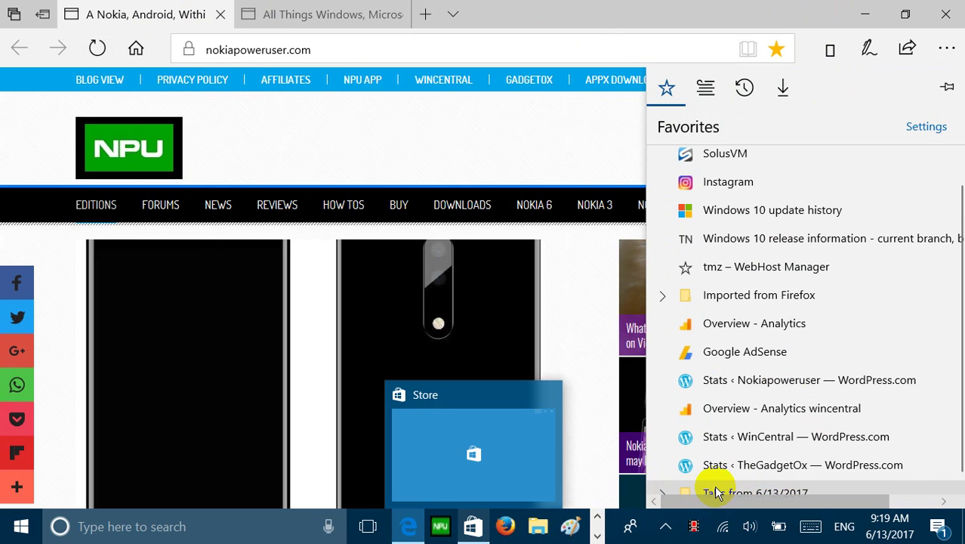
left_click(534, 141)
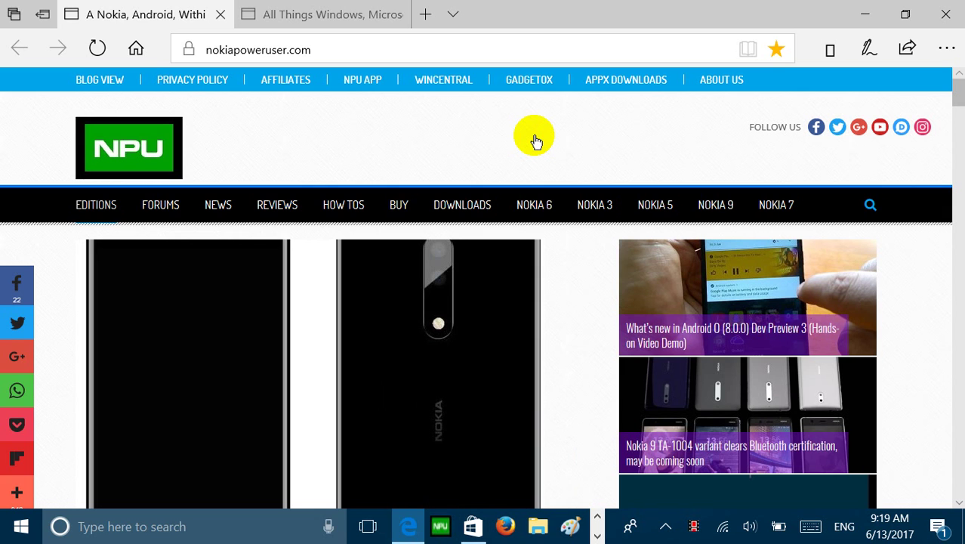
key("F11")
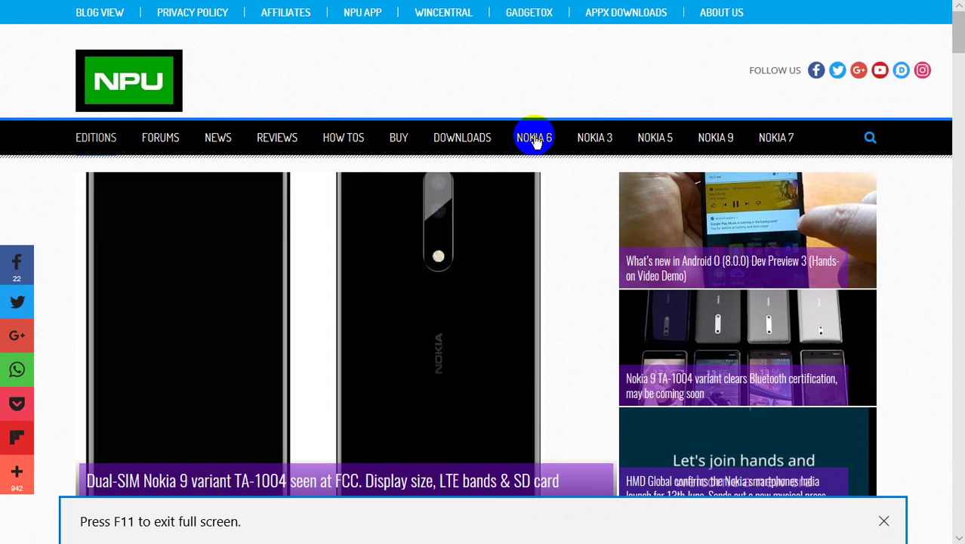
key("F11")
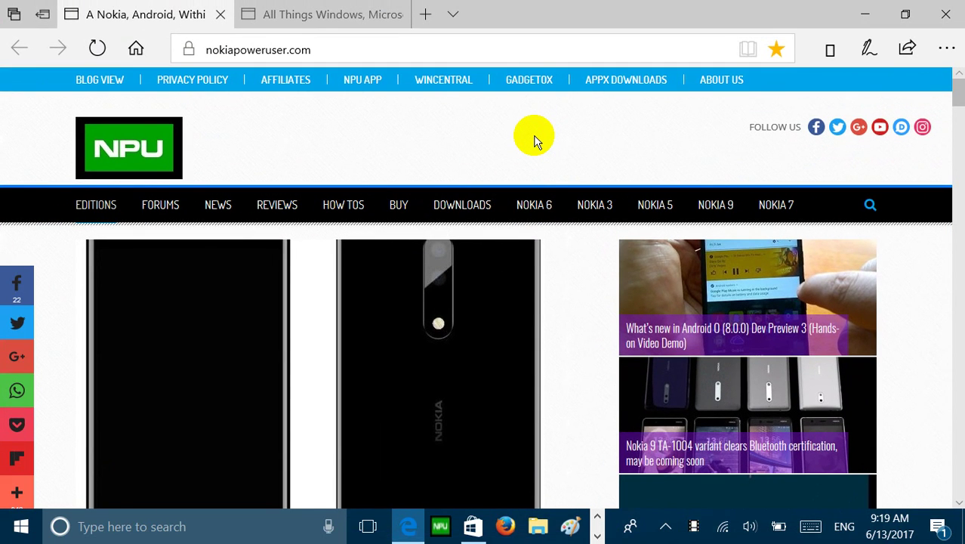
left_click(215, 50)
left_click(212, 49)
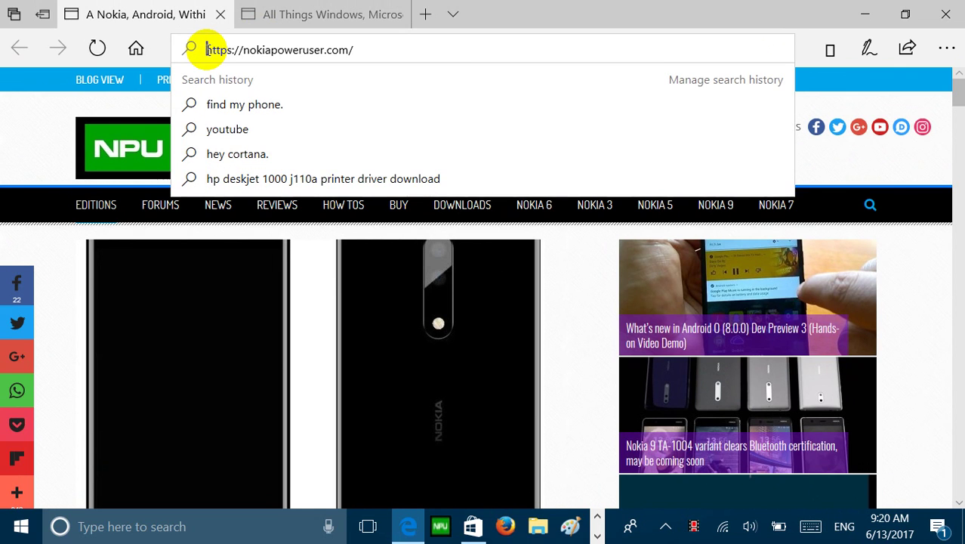
key("super+period")
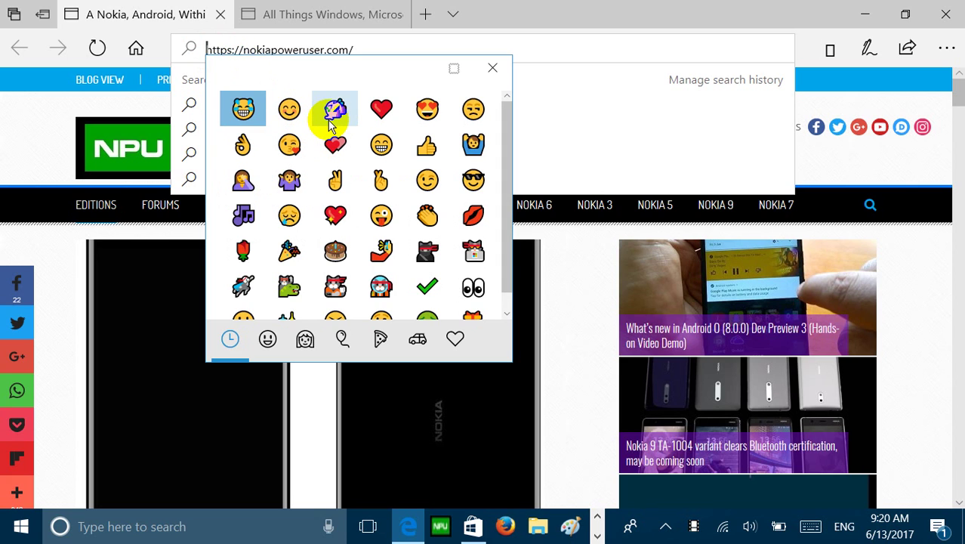
left_click(26, 131)
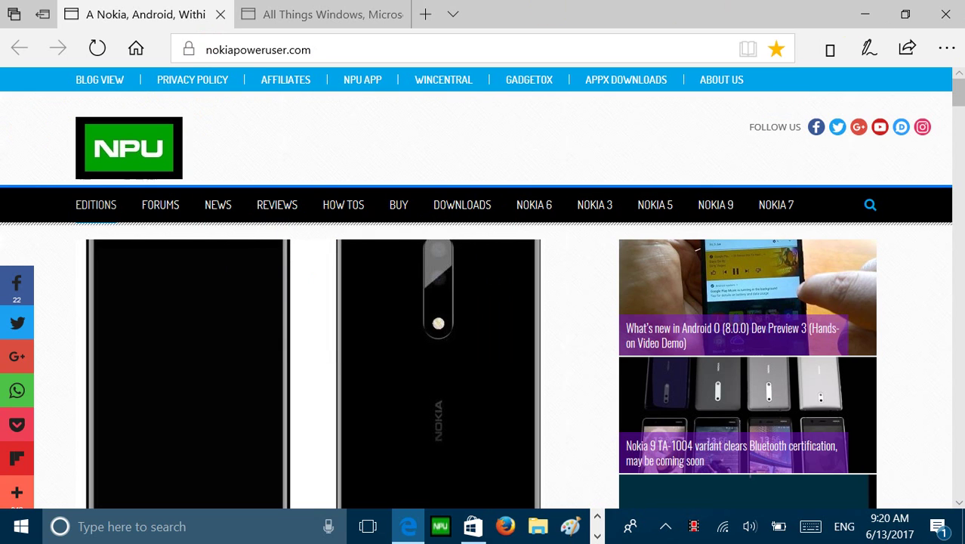
Copy the nokiapoweruser.com page link through Edge's Share panel.
left_click(916, 62)
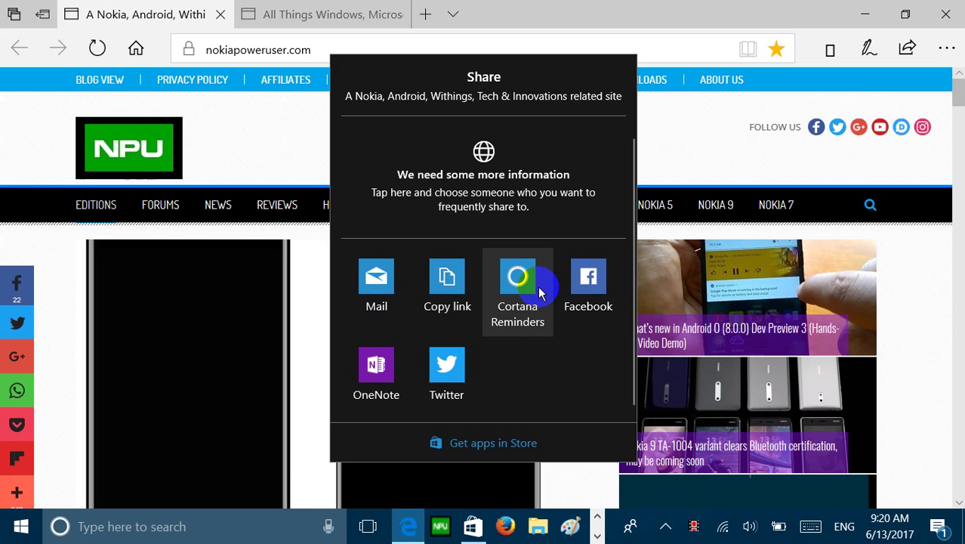
left_click(444, 294)
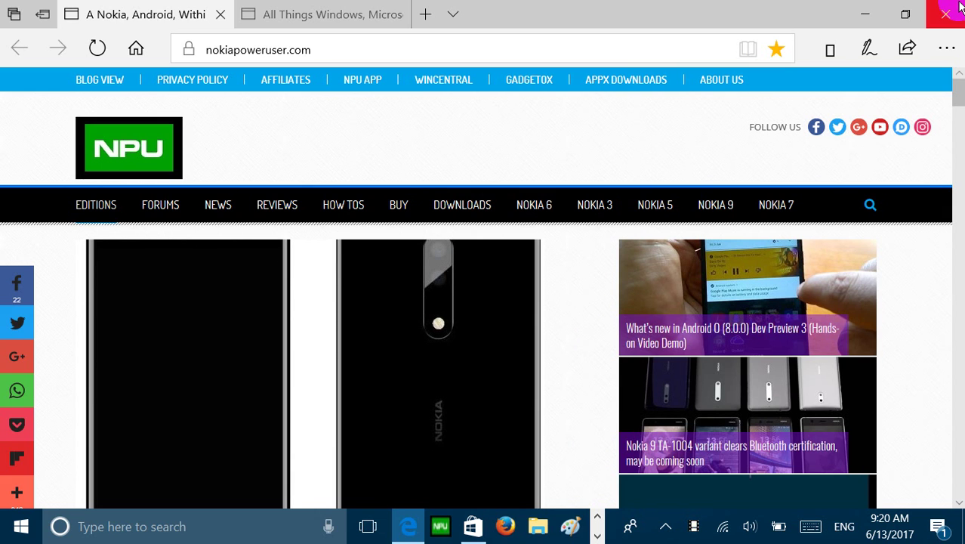
Minimize Edge and go to Cortana's Permissions & history settings.
left_click(865, 13)
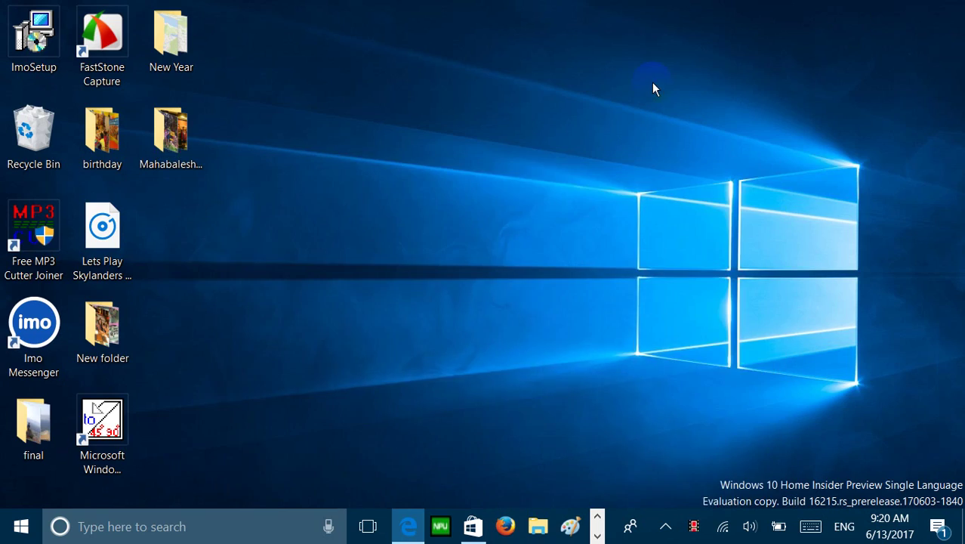
left_click(165, 532)
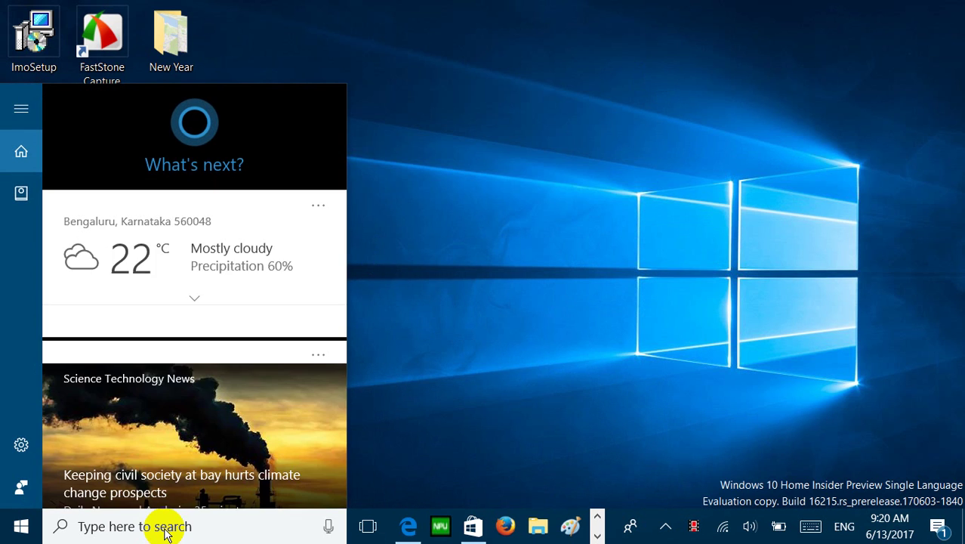
left_click(20, 447)
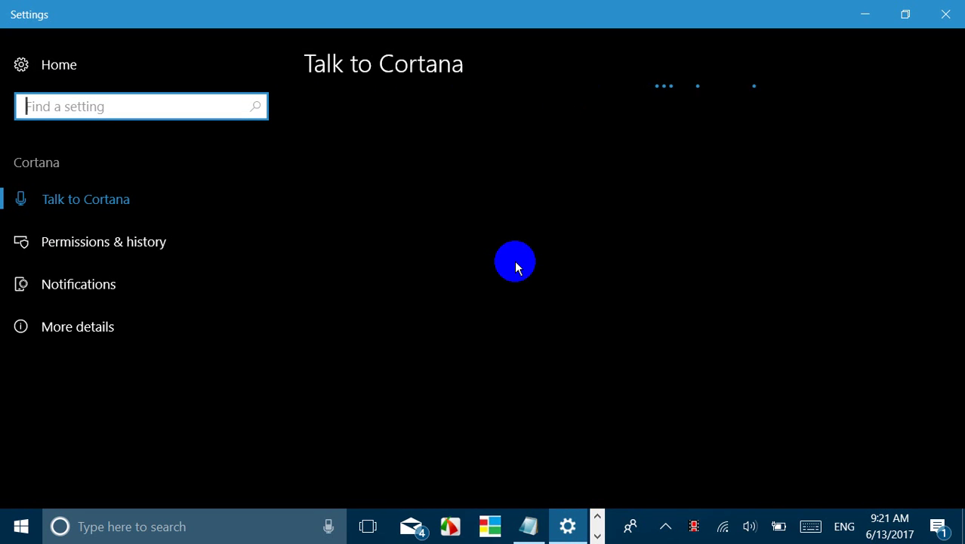
left_click(111, 259)
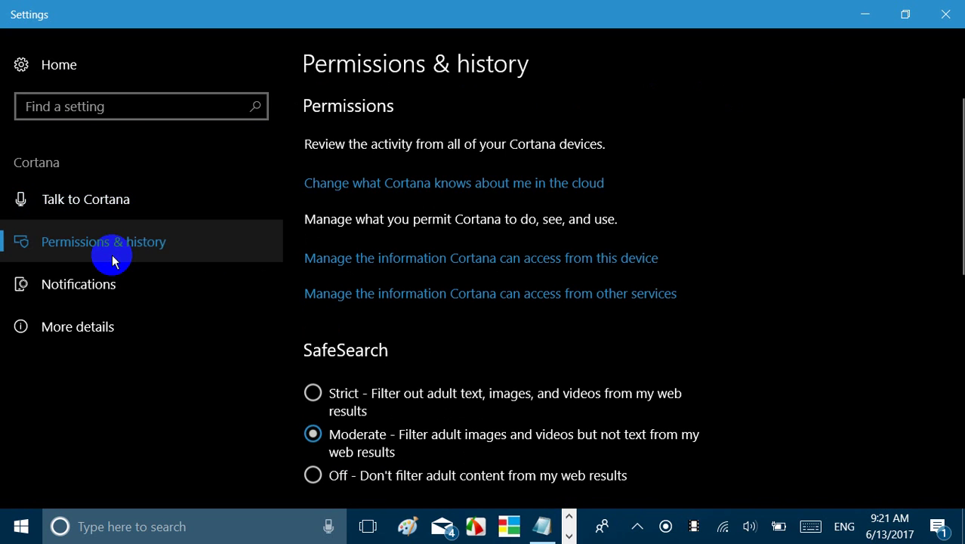
Toggle Cortana's Camera roll device access off and back on, then return to Permissions & history.
left_click(540, 264)
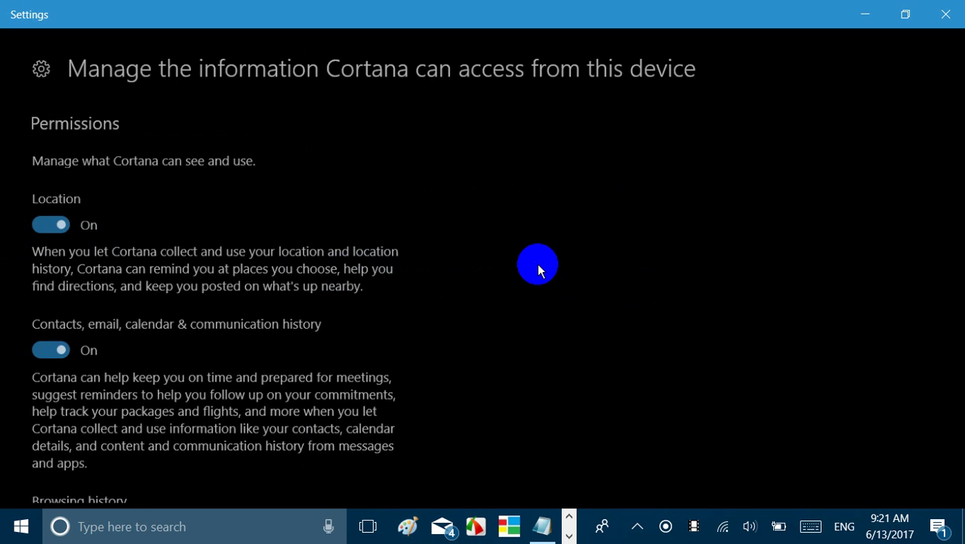
scroll(539, 270, "down", 10)
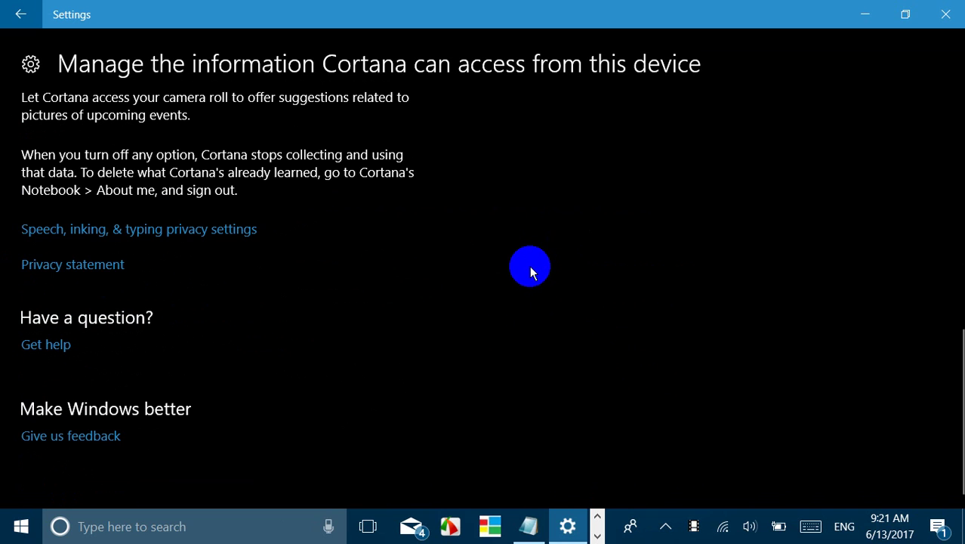
scroll(537, 271, "up", 5)
scroll(530, 271, "down", 3)
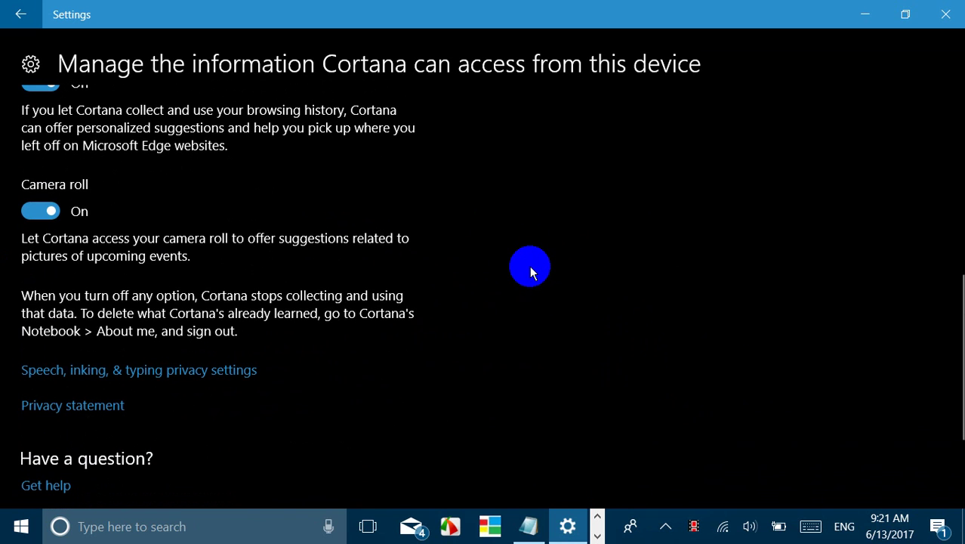
left_click(53, 213)
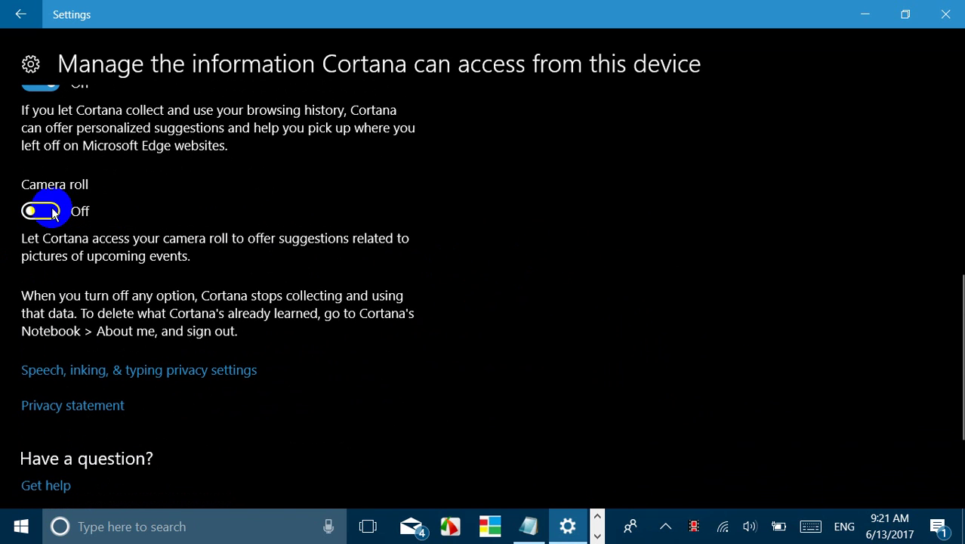
left_click(49, 211)
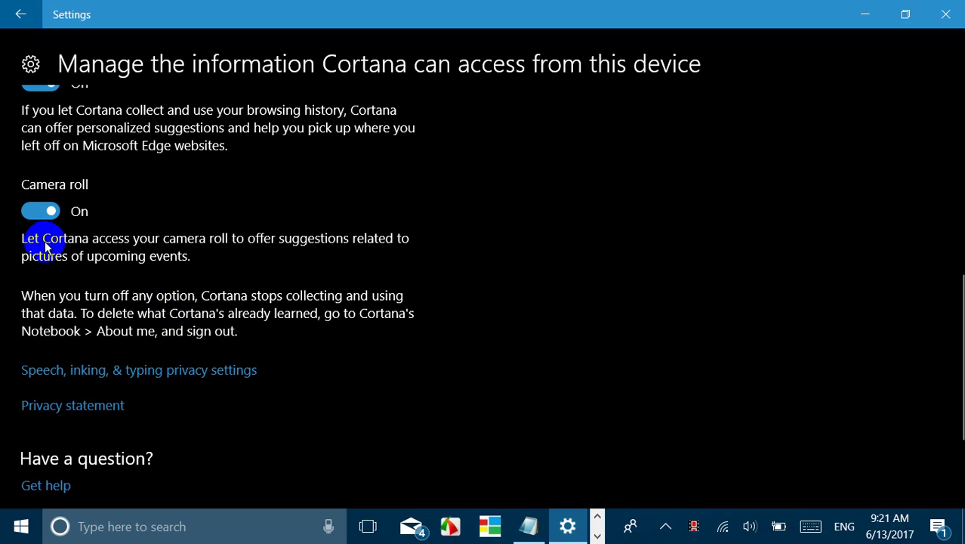
left_click(16, 27)
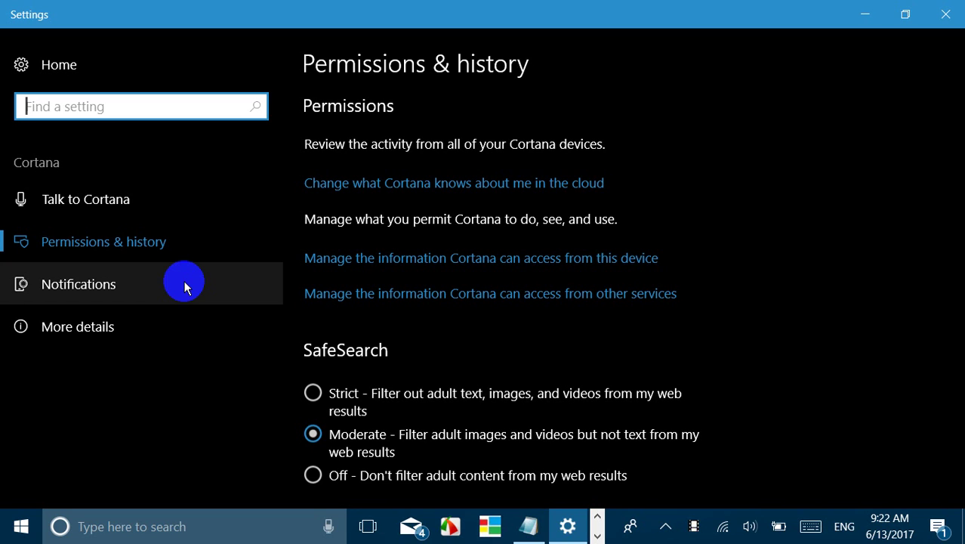
Back in Edge, draw web-note marks around the WinCentral logo and menu links.
left_click(487, 533)
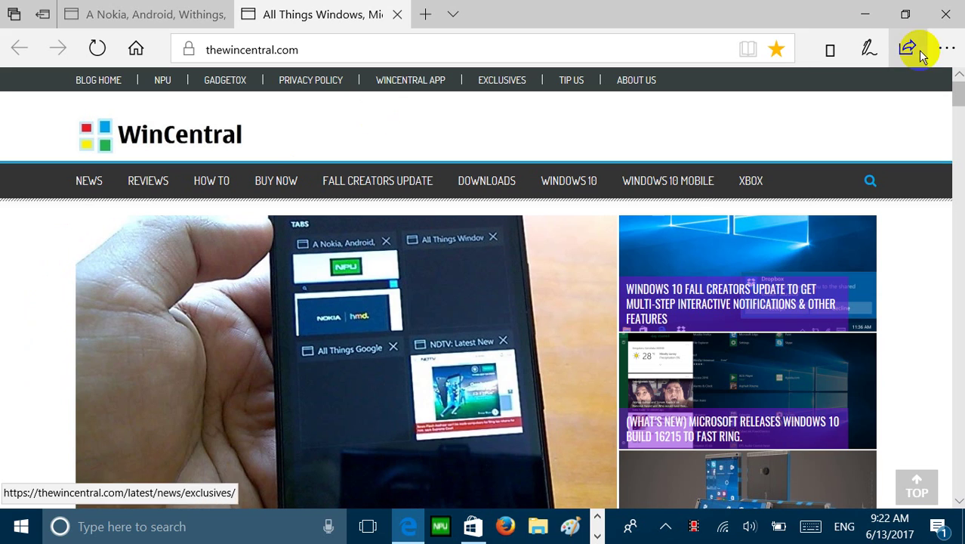
left_click(870, 51)
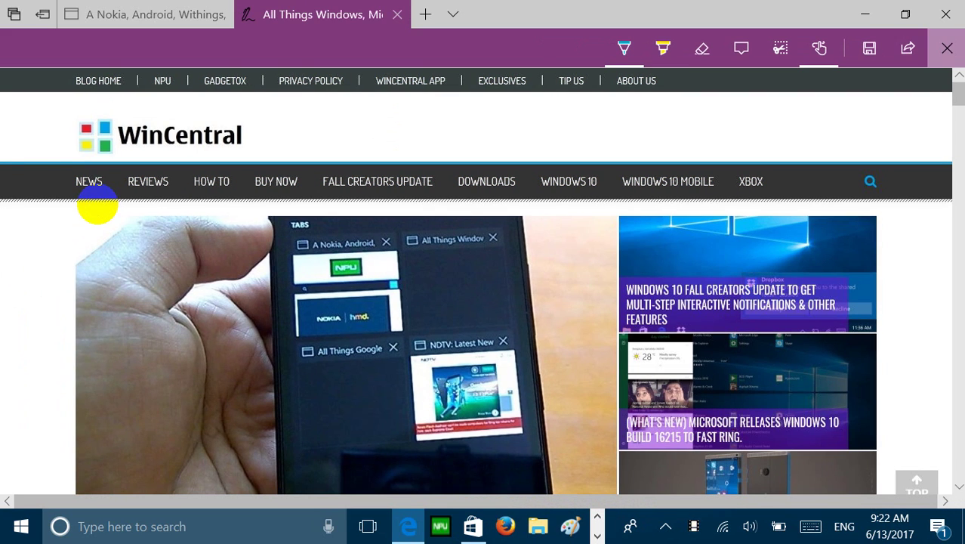
mouse_move(43, 172)
left_mouse_down()
mouse_move(178, 146)
mouse_move(219, 172)
mouse_move(106, 151)
left_mouse_up()
mouse_move(317, 160)
left_mouse_down()
mouse_move(499, 177)
mouse_move(408, 165)
left_mouse_up()
mouse_move(669, 134)
left_mouse_down()
mouse_move(521, 216)
mouse_move(605, 147)
left_mouse_up()
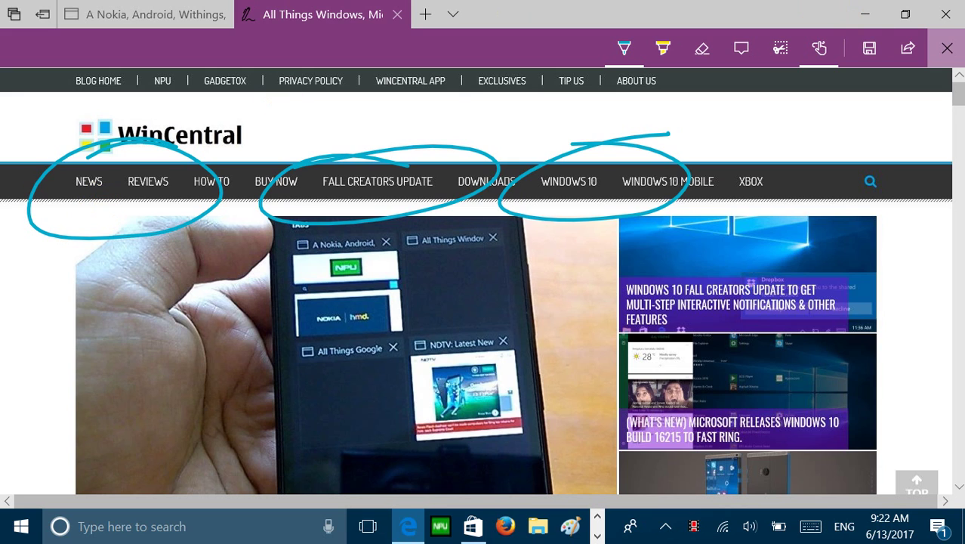
Discard the web note annotations and close Edge along with all its tabs.
left_click(948, 52)
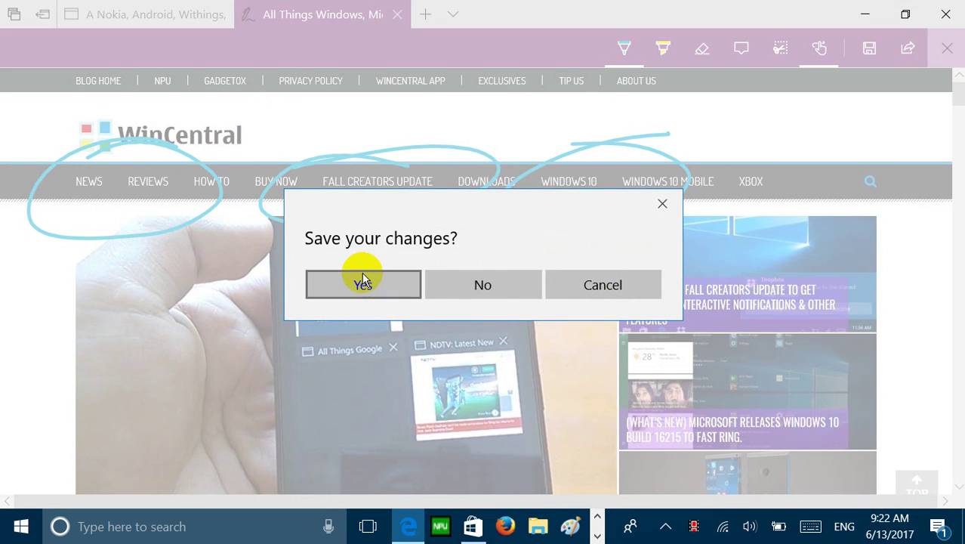
left_click(473, 300)
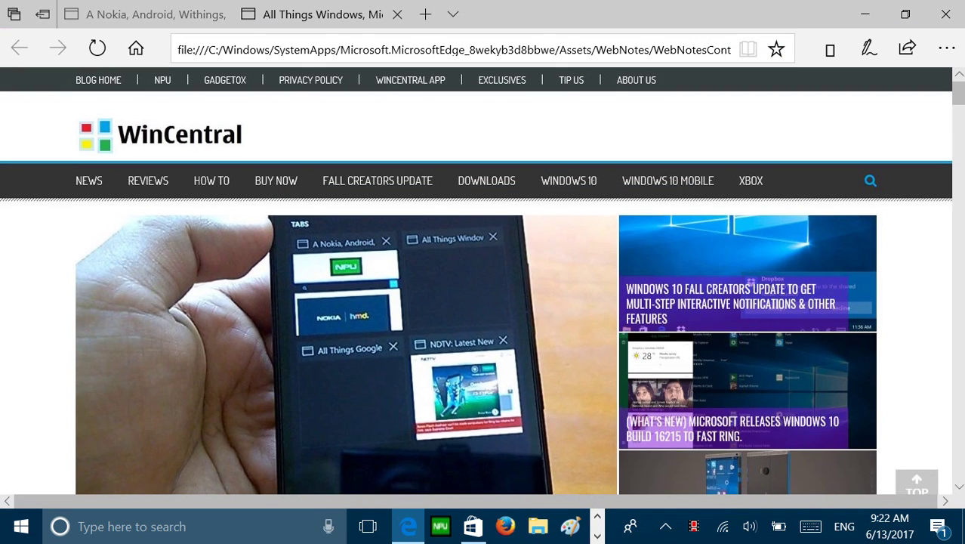
left_click(945, 12)
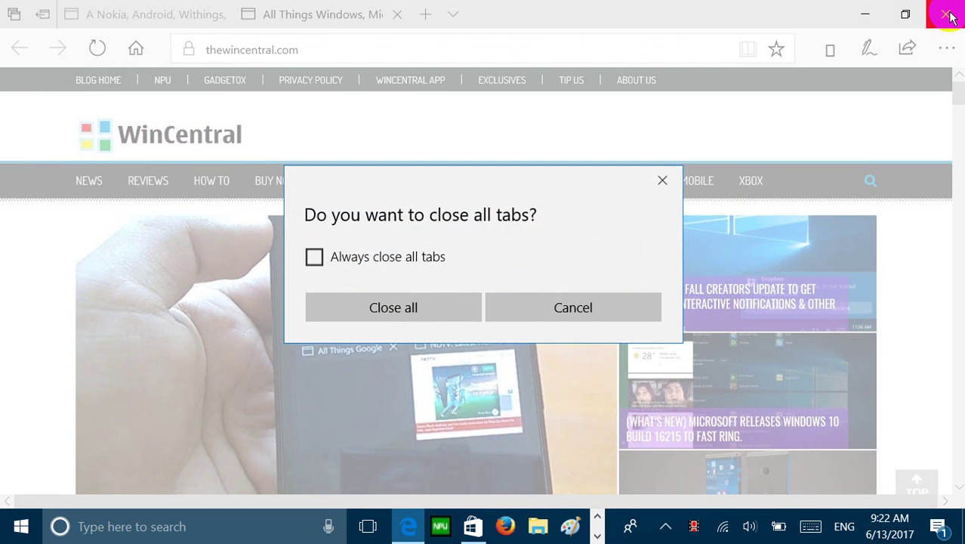
left_click(412, 300)
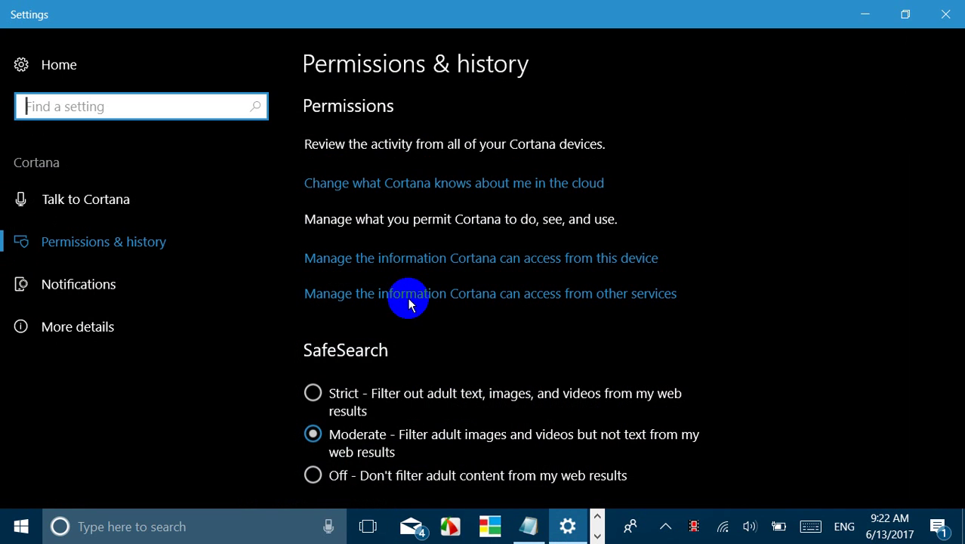
Minimize Settings, then shrink the Start menu's height and restore it to full height.
left_click(867, 17)
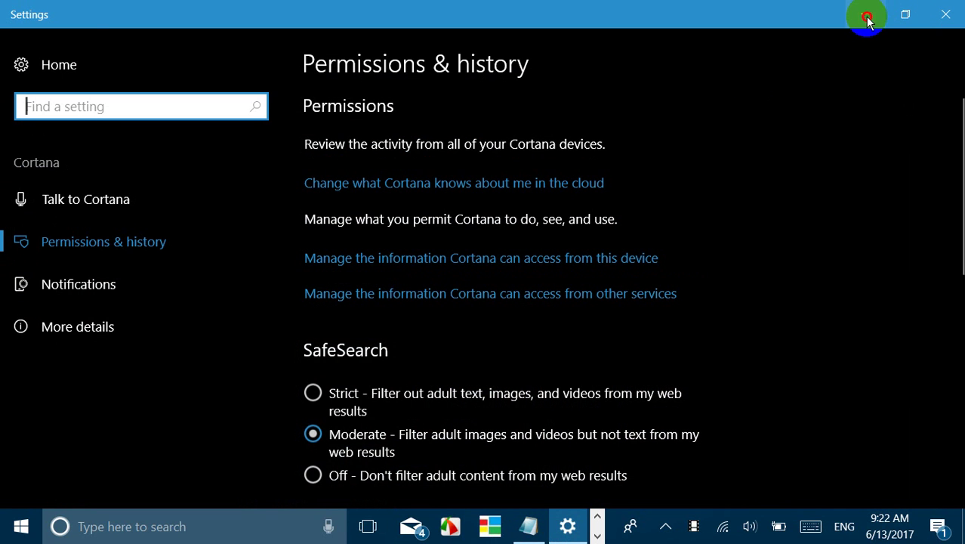
left_click(20, 527)
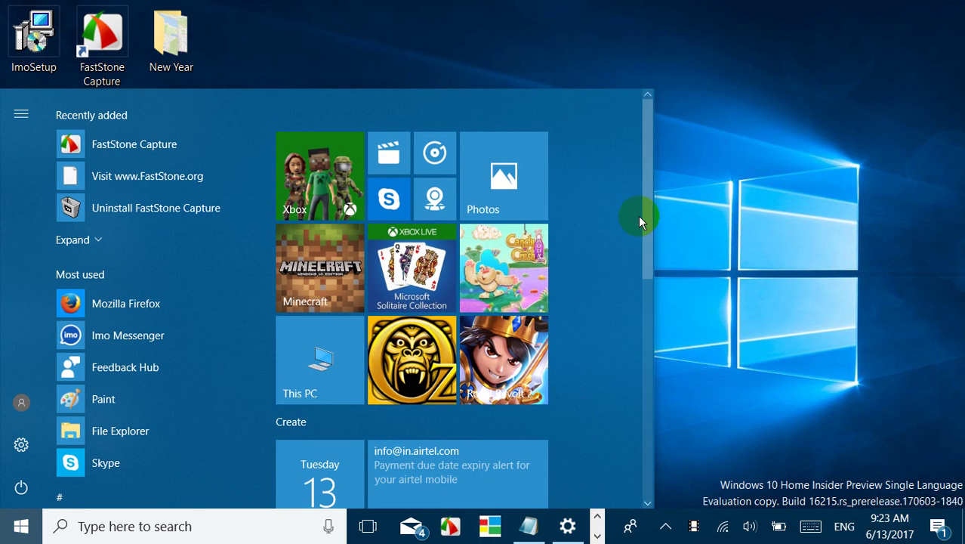
mouse_move(588, 125)
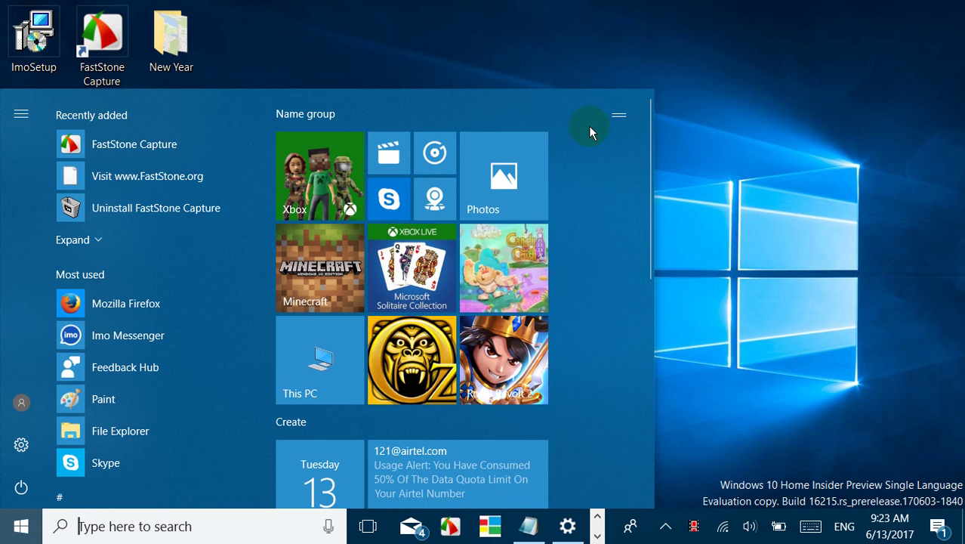
left_click(939, 528)
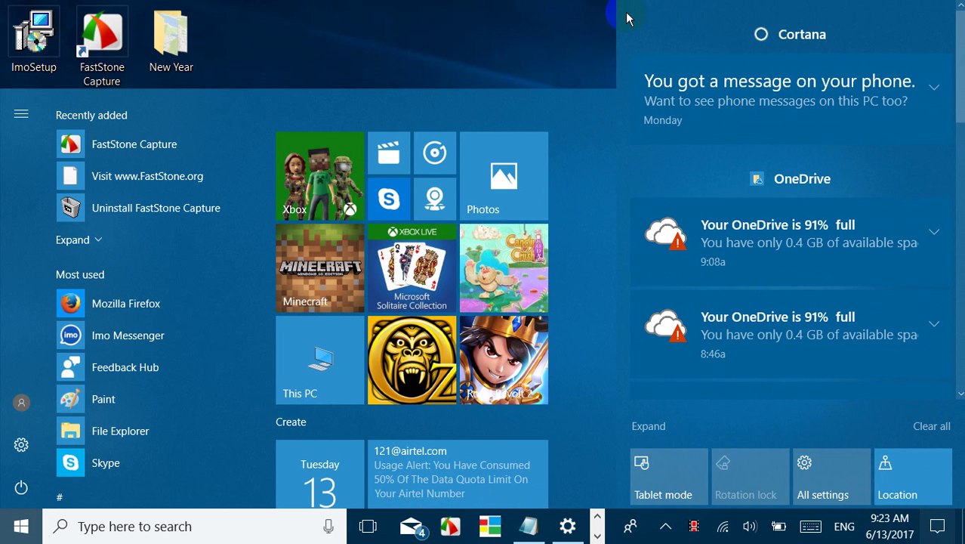
left_click(526, 29)
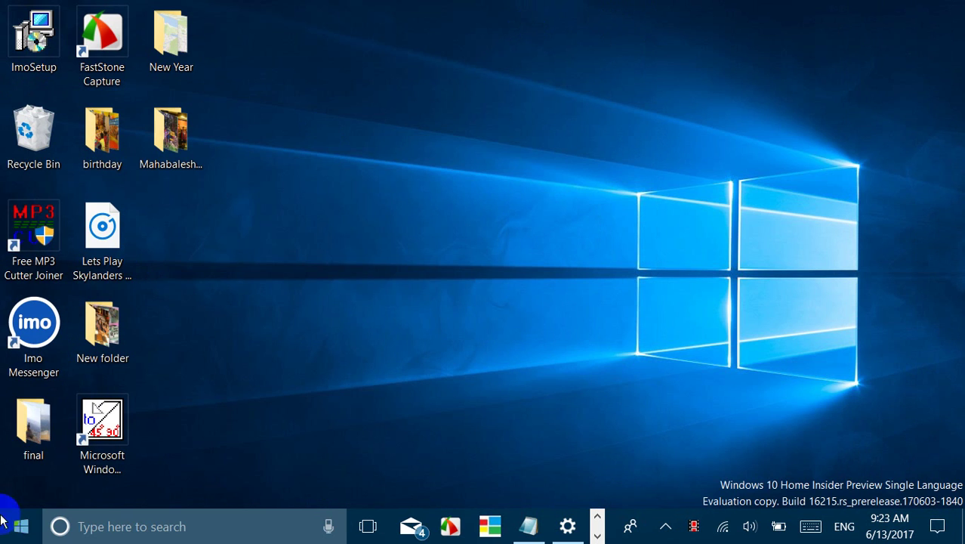
left_click(3, 535)
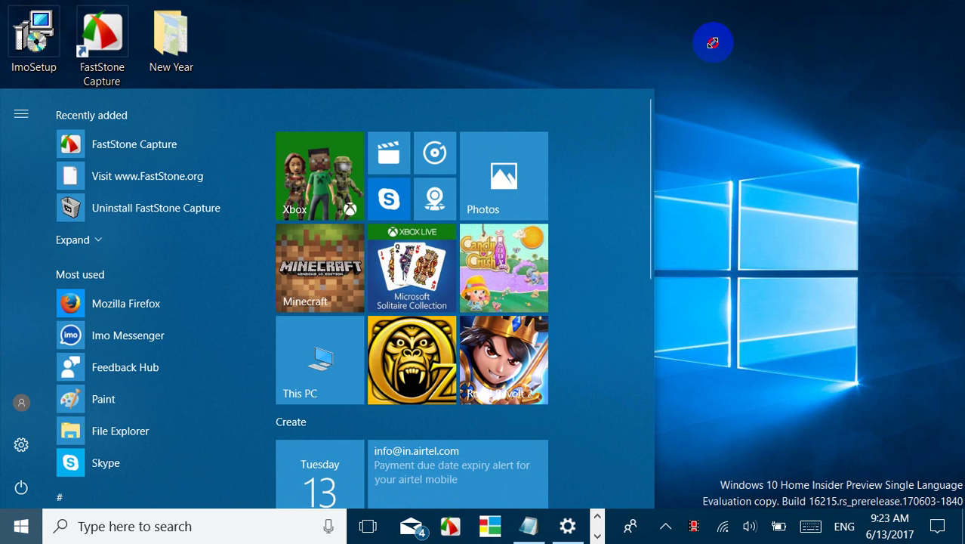
left_click_drag(714, 42, 596, 103)
left_click_drag(612, 150, 579, 87)
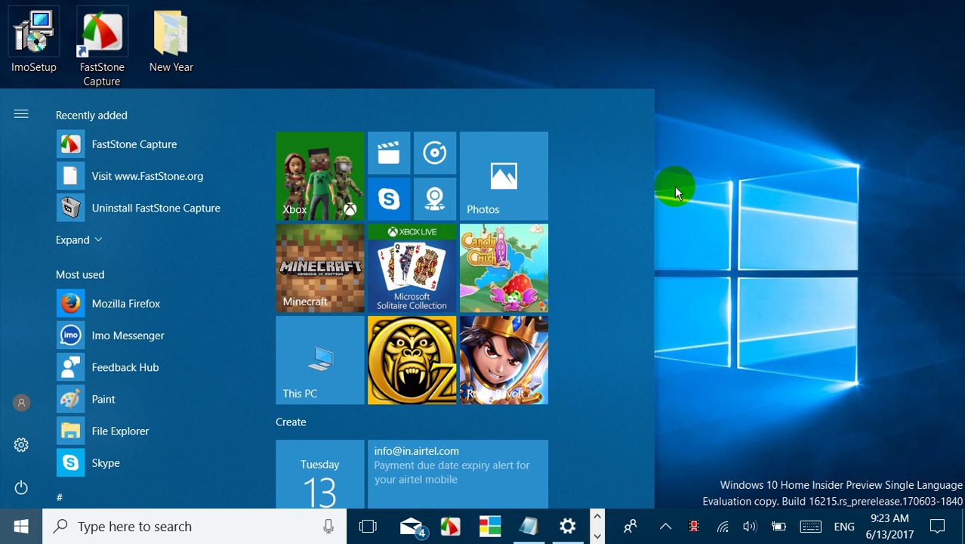
Toggle tablet mode on and off twice from Action Center, ending with it off.
left_click(937, 527)
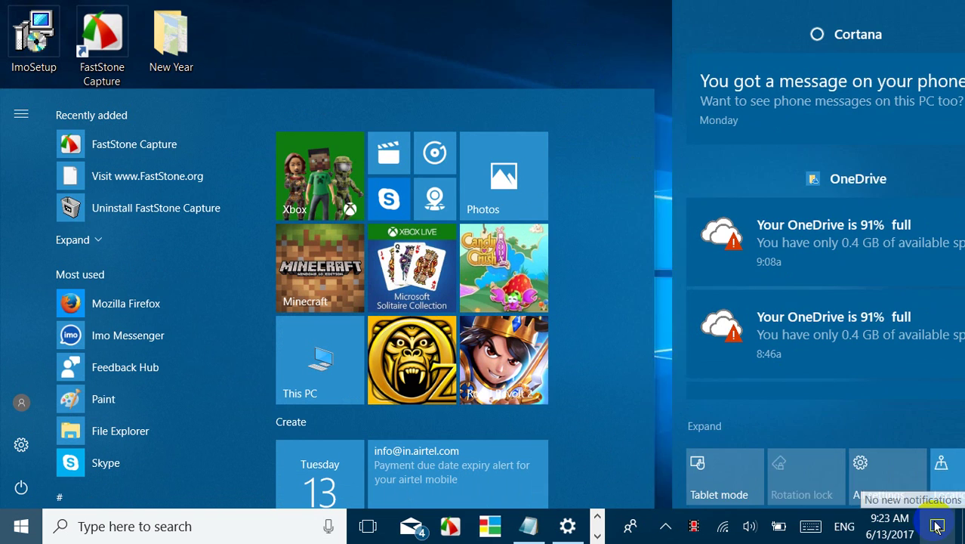
left_click(661, 474)
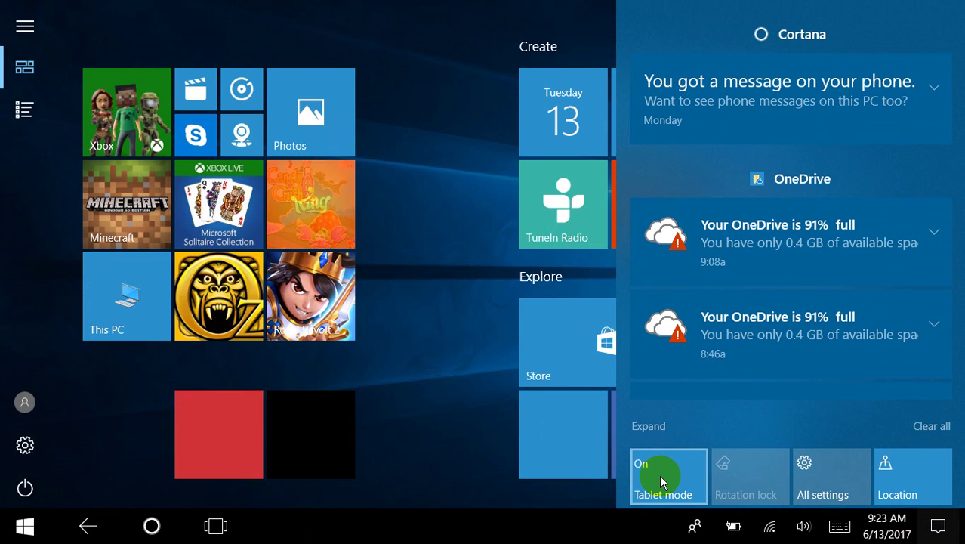
left_click(661, 476)
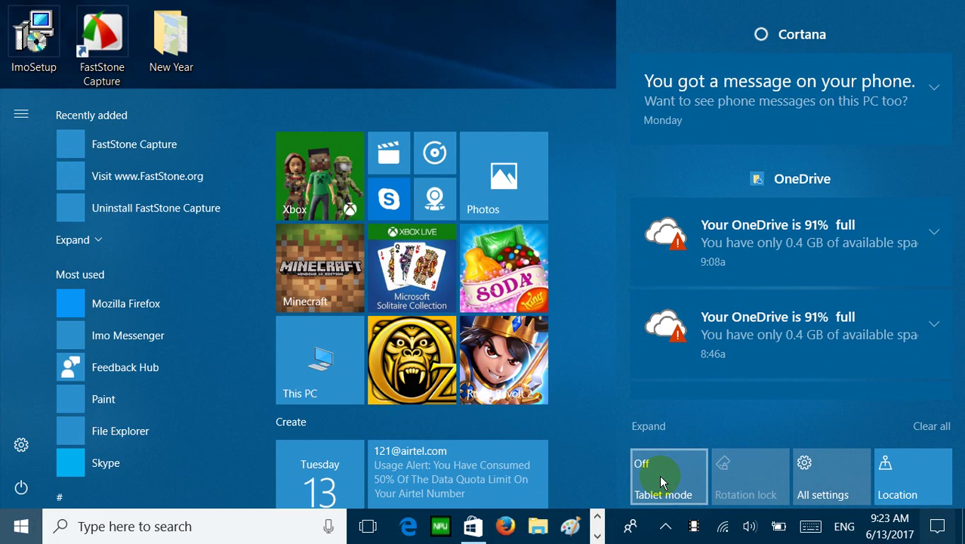
left_click(662, 476)
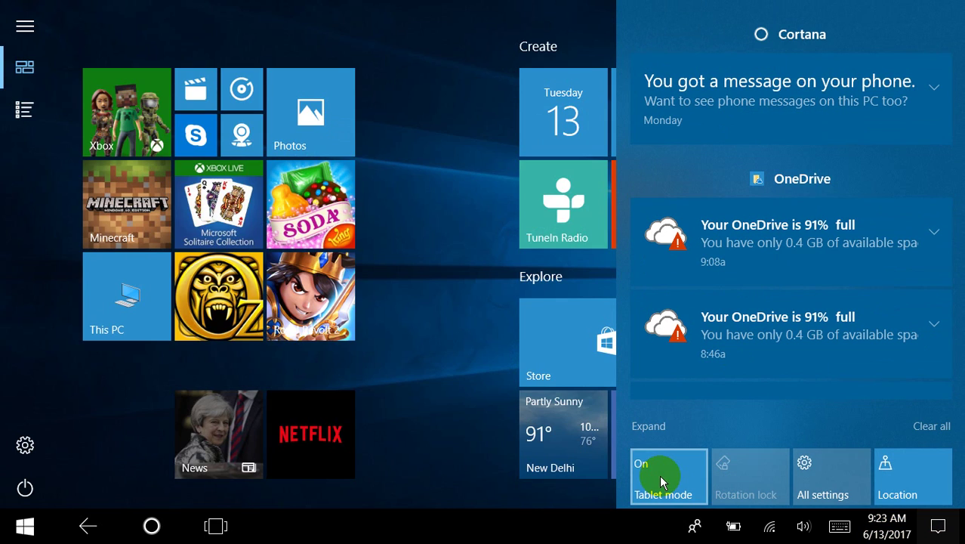
left_click(661, 480)
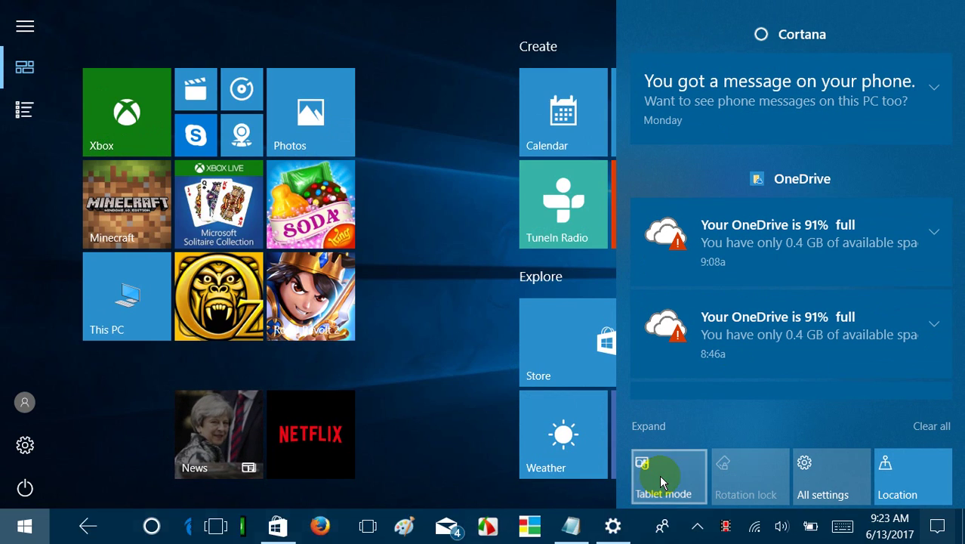
left_click(284, 25)
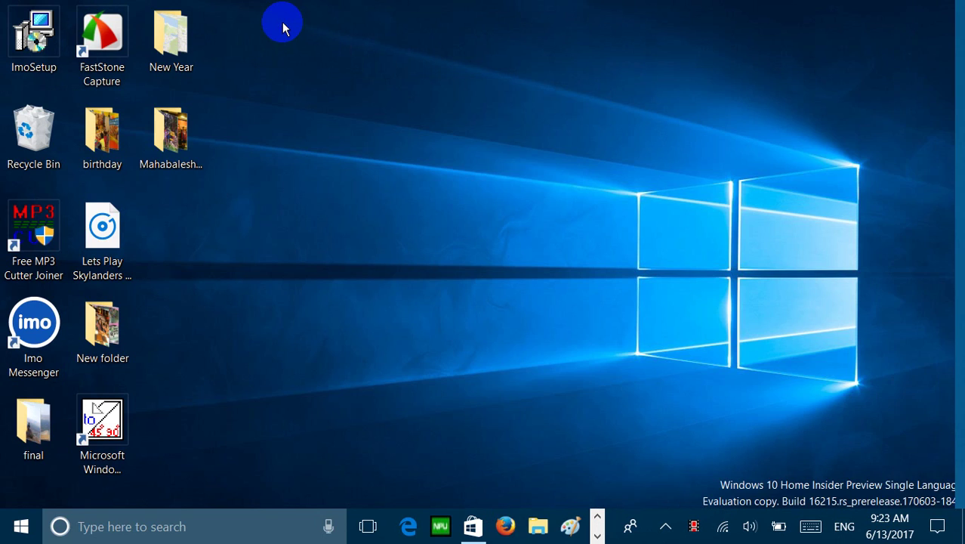
Reopen nokiapoweruser.com in Edge from the taskbar, then close the Edge window.
left_click(436, 525)
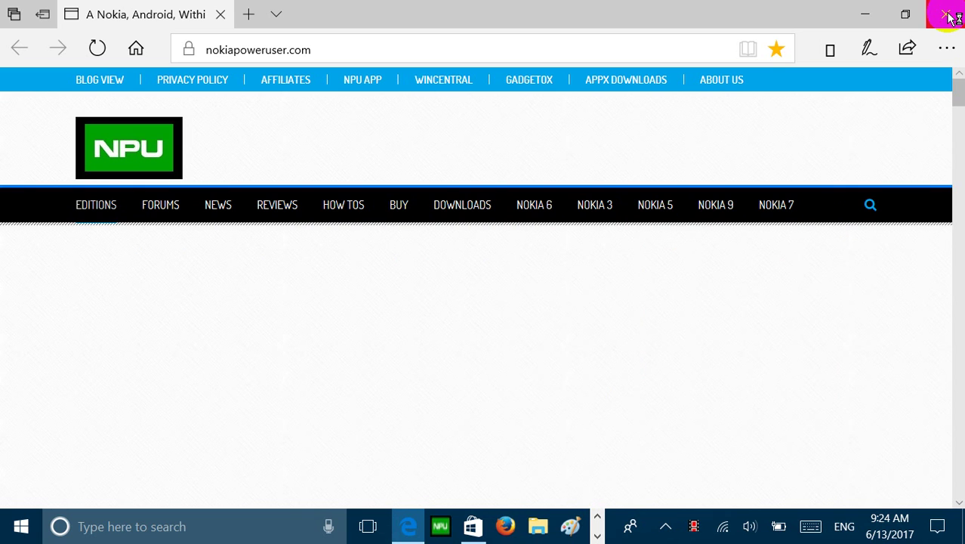
left_click(958, 9)
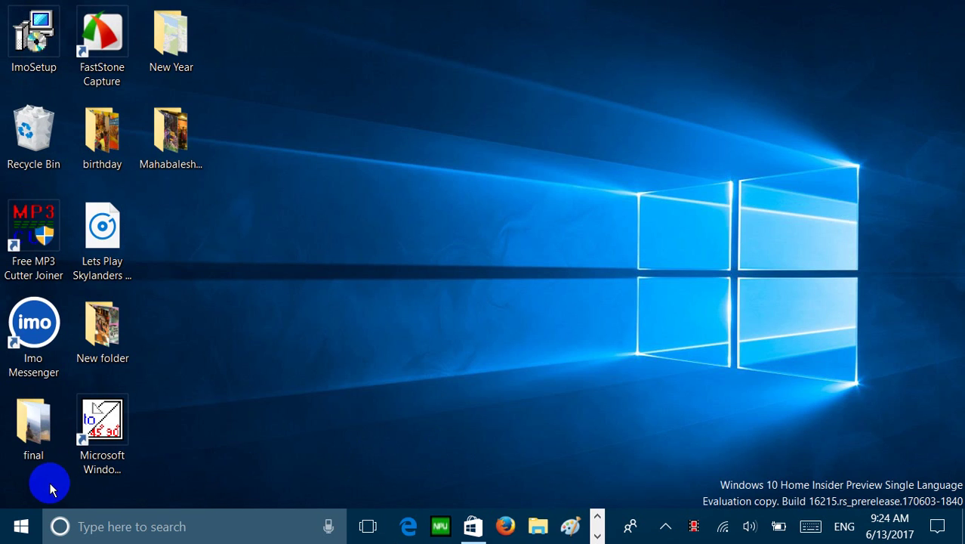
Open Settings from the Start menu and go to the Personalization category.
left_click(29, 526)
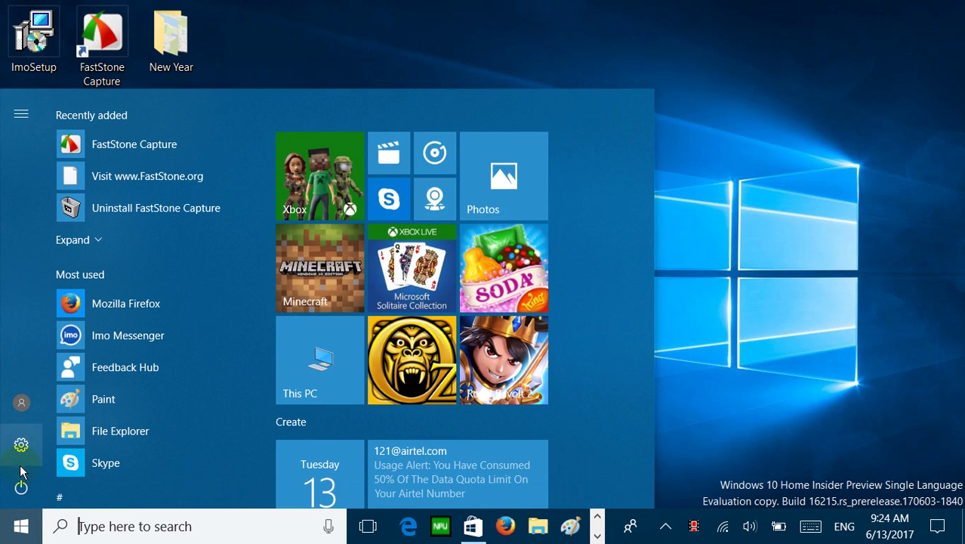
left_click(21, 445)
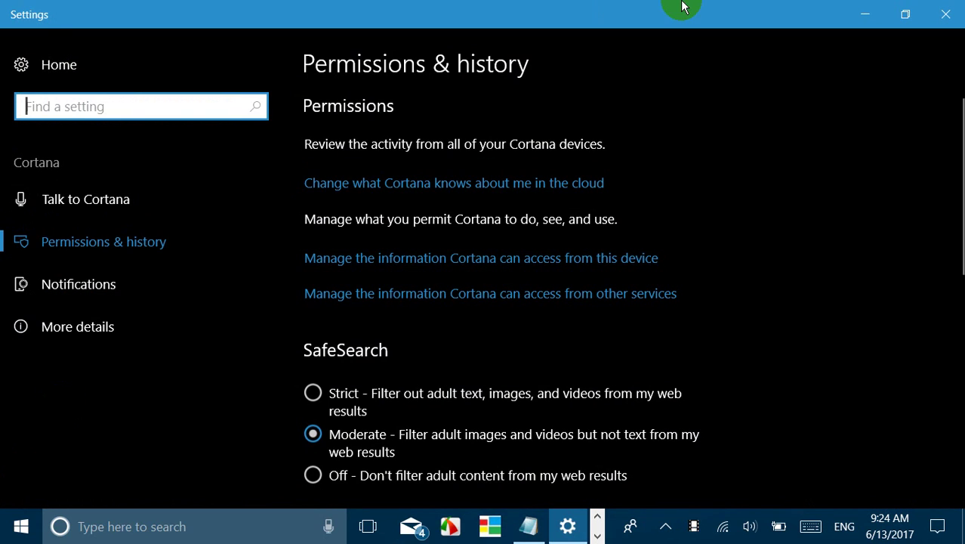
left_click(23, 59)
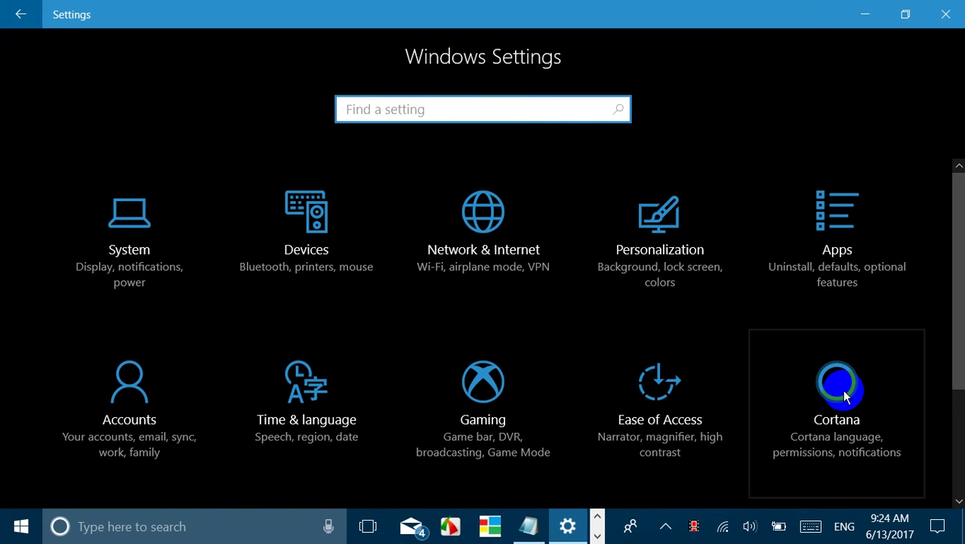
left_click(683, 252)
scroll(683, 252, "down", 5)
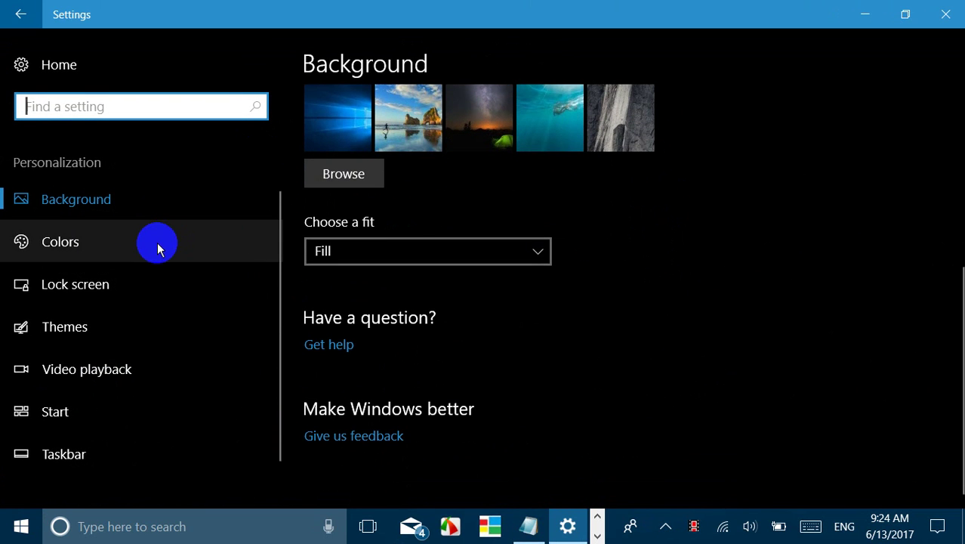
Review the Video playback page and its battery-power video optimization choices.
left_click(99, 373)
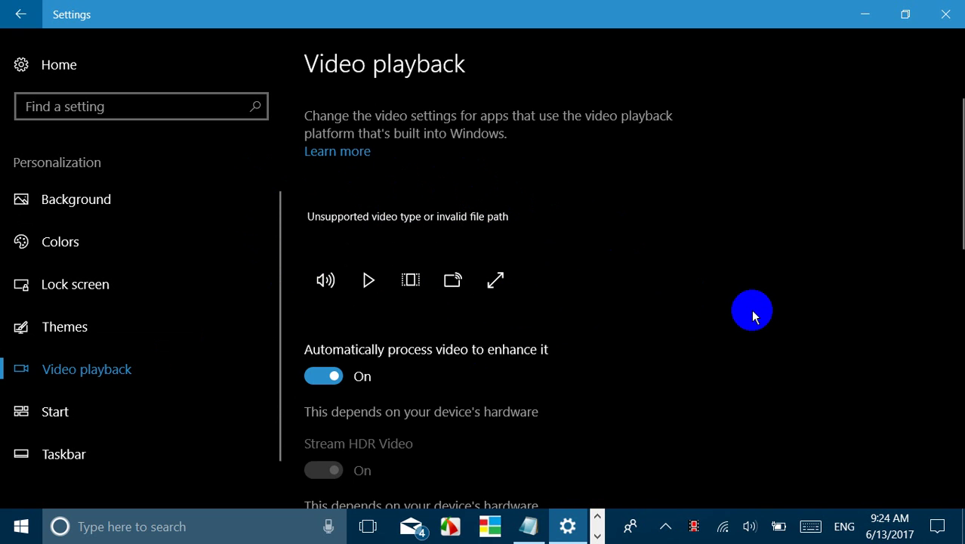
scroll(752, 312, "down", 5)
scroll(752, 312, "up", 4)
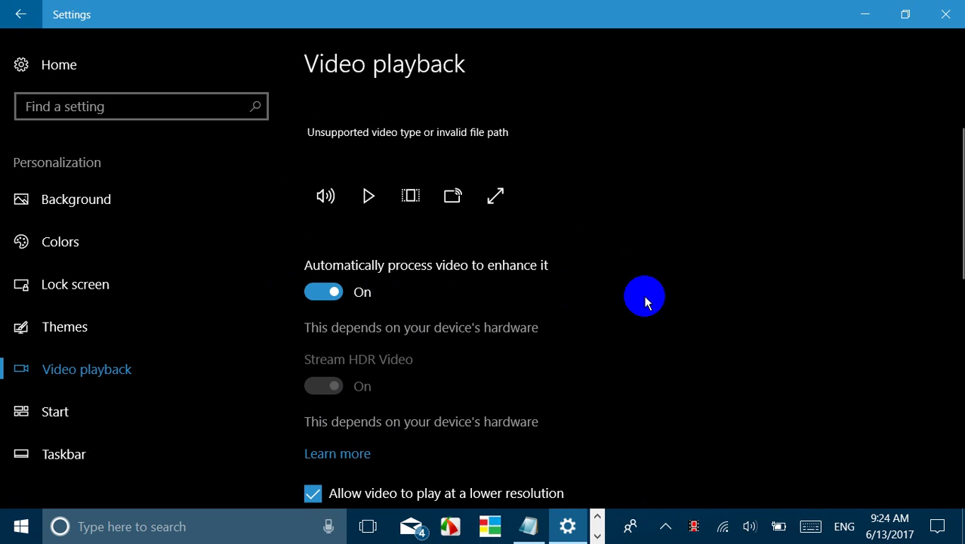
scroll(645, 302, "down", 4)
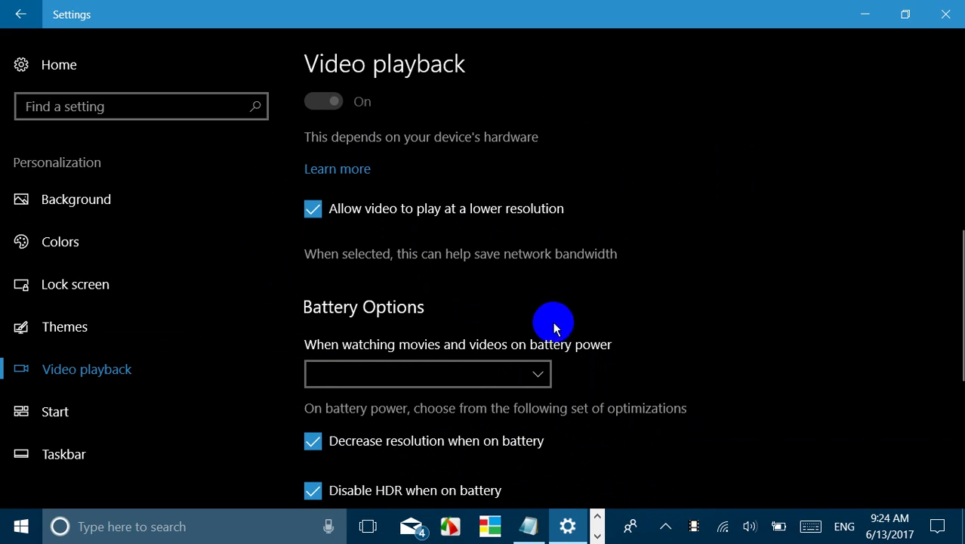
left_click(538, 375)
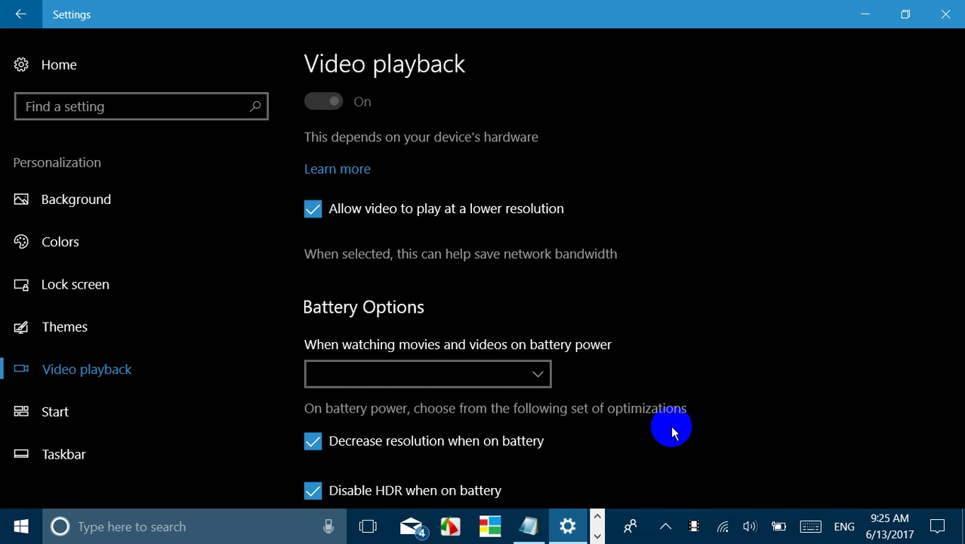
scroll(672, 429, "down", 5)
scroll(672, 429, "up", 4)
scroll(672, 429, "down", 1)
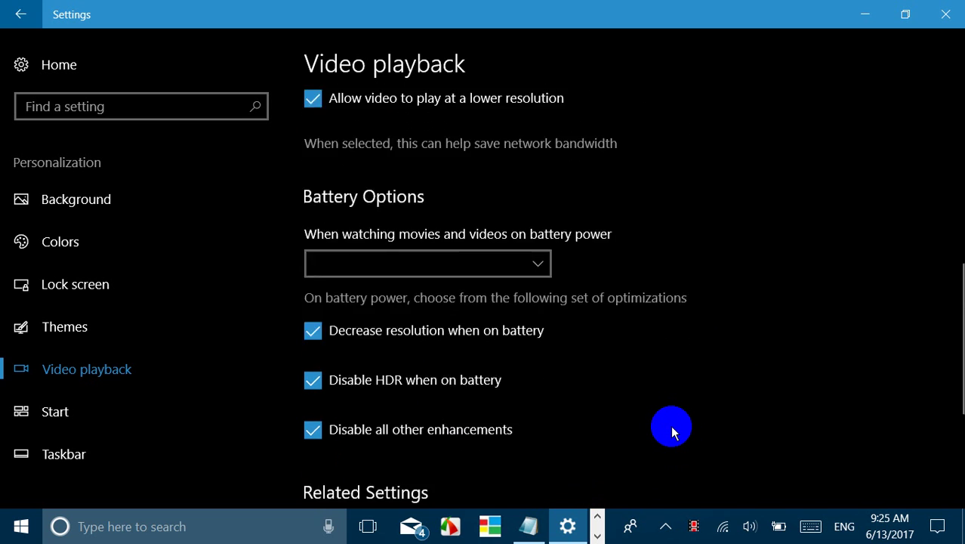
scroll(673, 429, "down", 3)
scroll(672, 429, "up", 2)
scroll(714, 210, "up", 6)
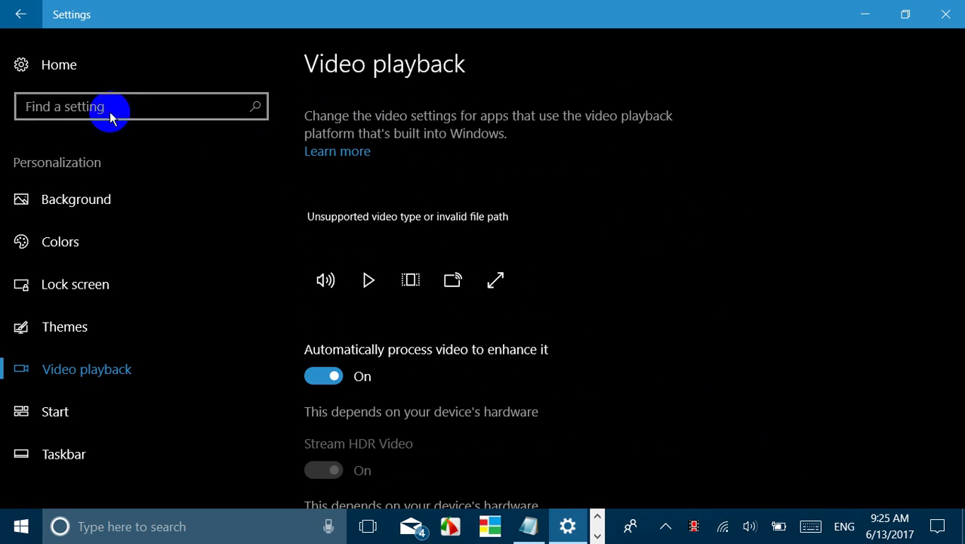
Return to Settings home, open Apps & features, and minimize the Settings window.
left_click(2, 21)
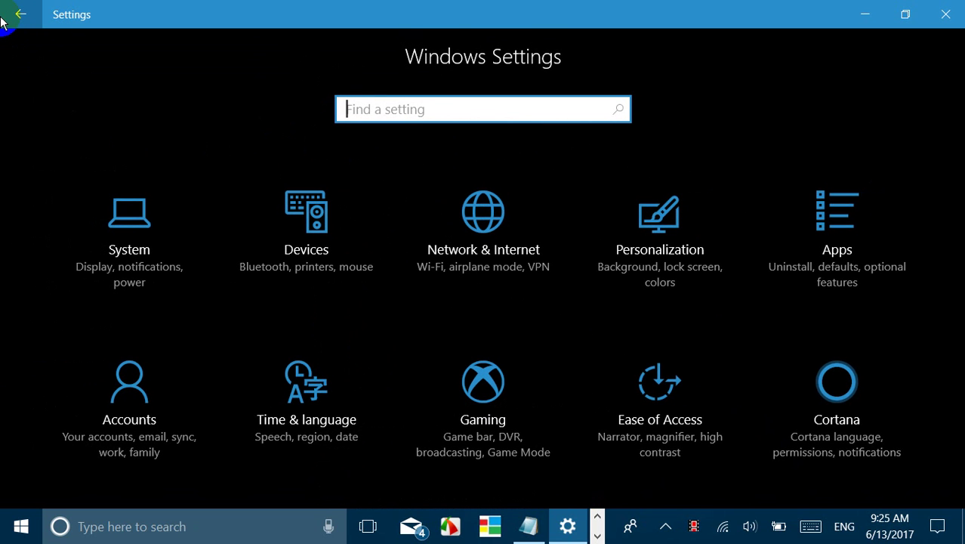
scroll(438, 300, "down", 3)
scroll(437, 300, "up", 3)
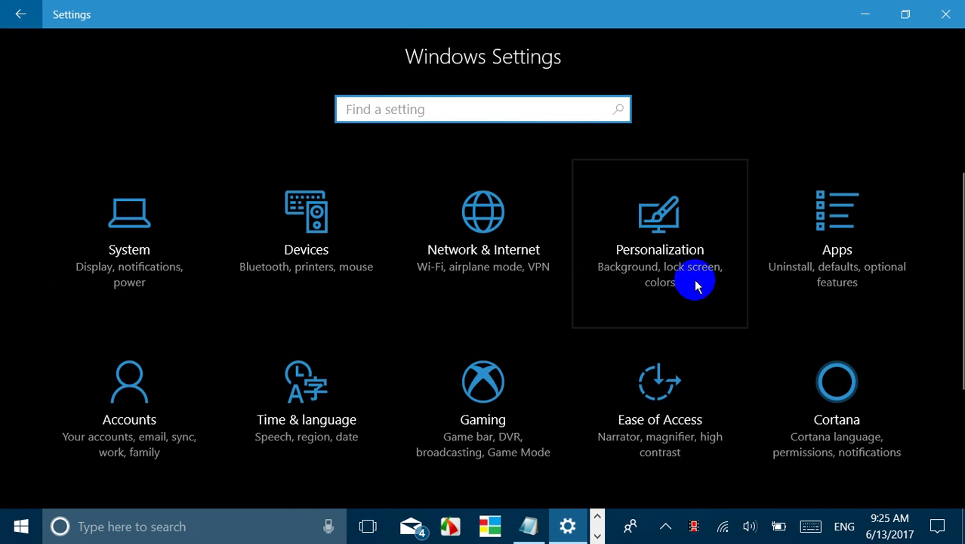
left_click(840, 237)
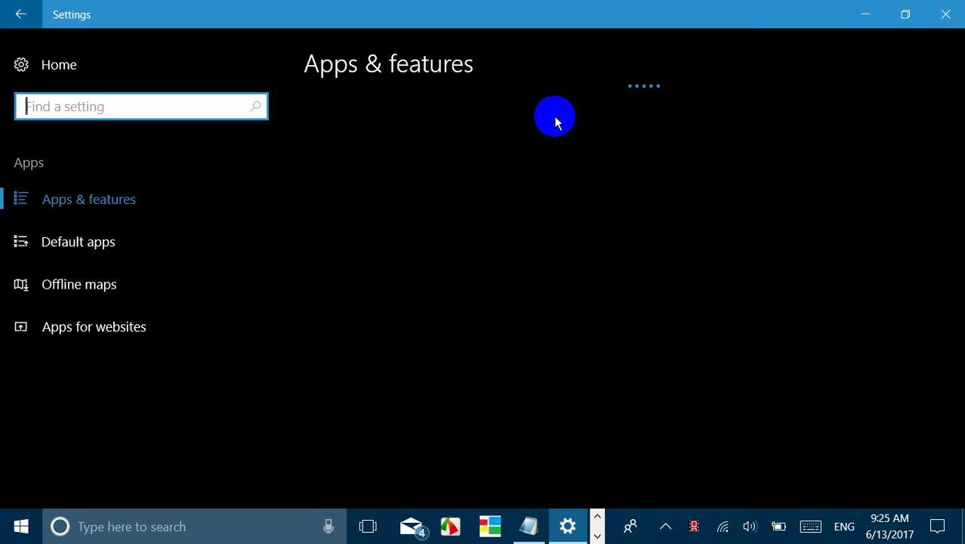
left_click(866, 18)
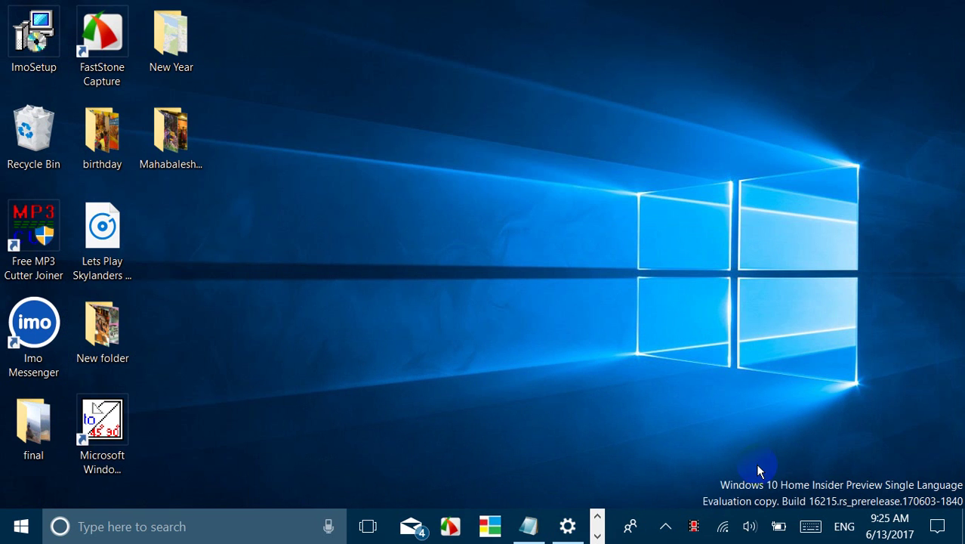
From the taskbar Wi-Fi list, open the connected network's properties.
left_click(721, 535)
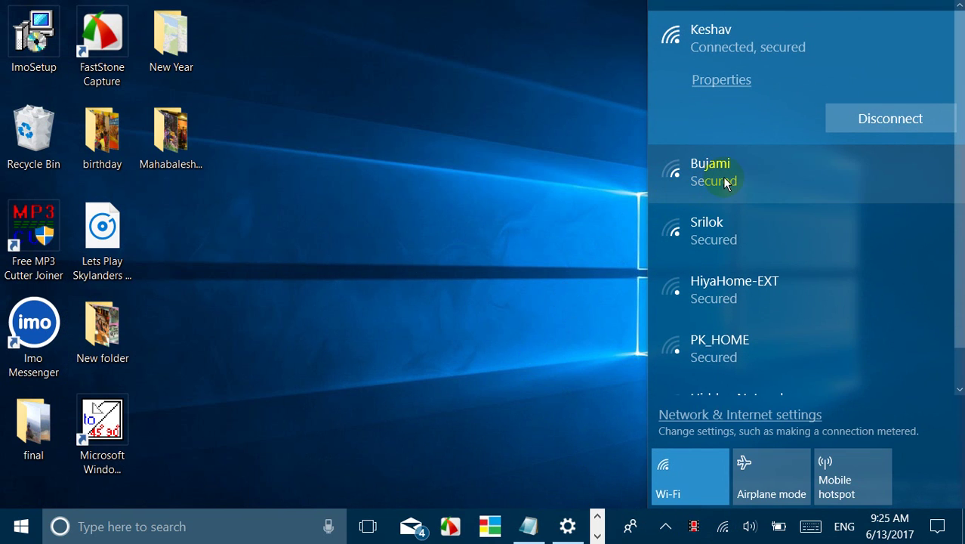
left_click(725, 183)
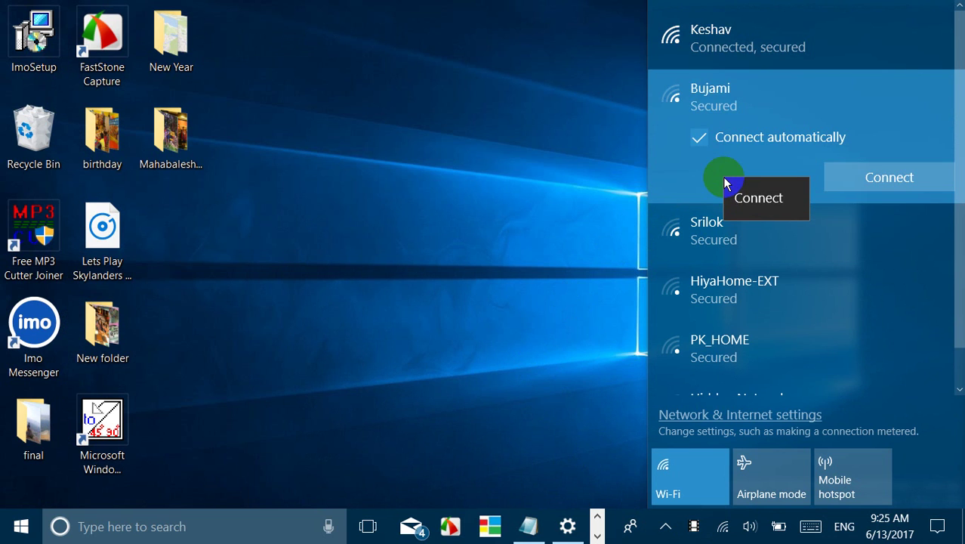
right_click(708, 36)
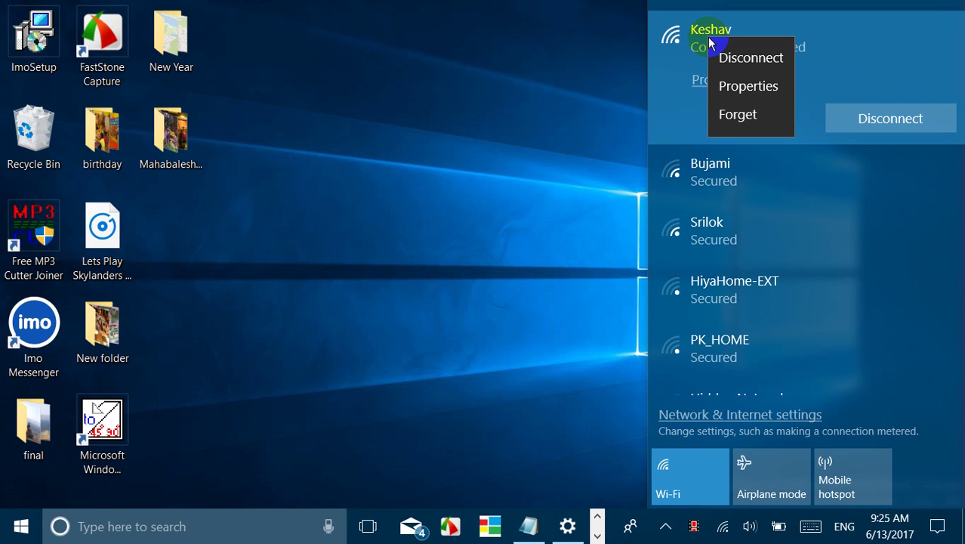
left_click(755, 86)
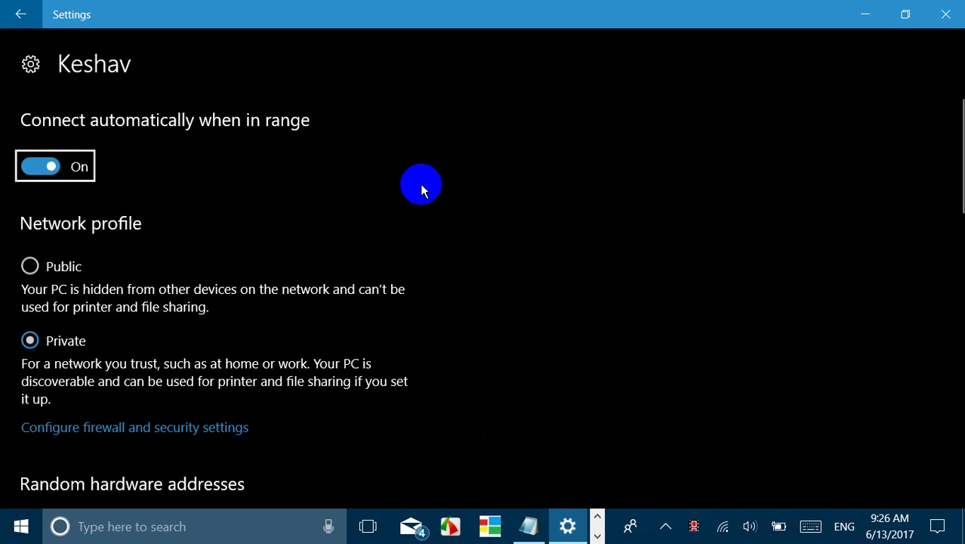
Look through the network's property details, then return to the Wi-Fi page and Settings home.
scroll(421, 190, "down", 3)
scroll(422, 190, "up", 3)
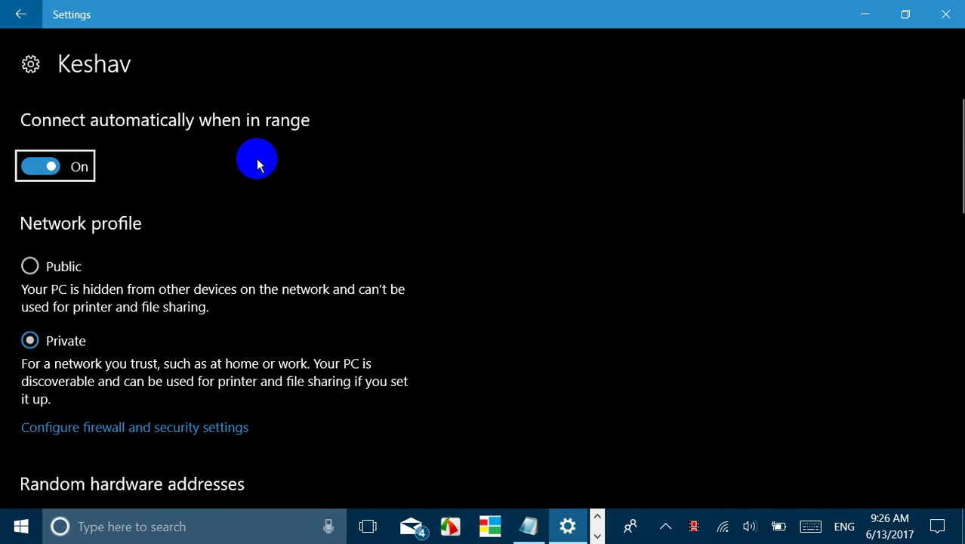
scroll(308, 241, "down", 2)
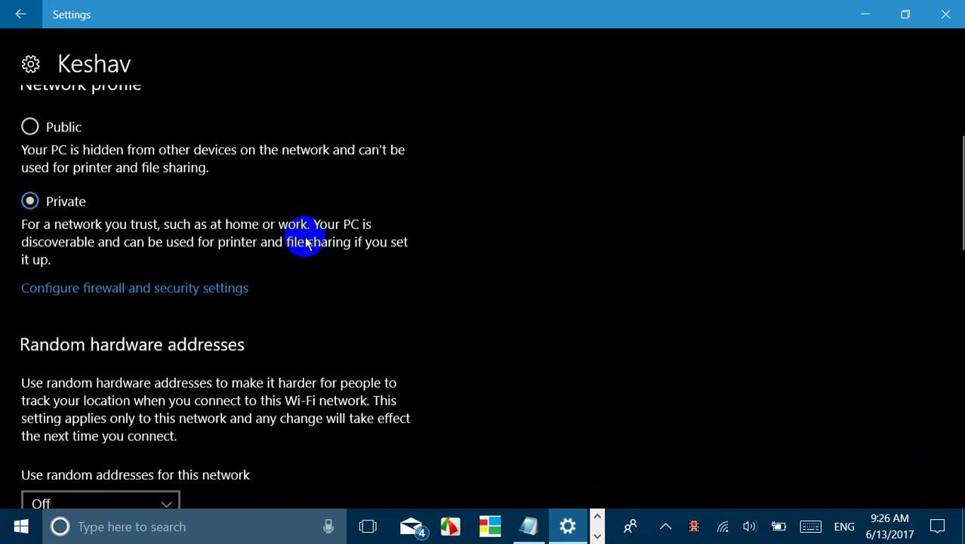
scroll(306, 242, "up", 2)
left_click(23, 12)
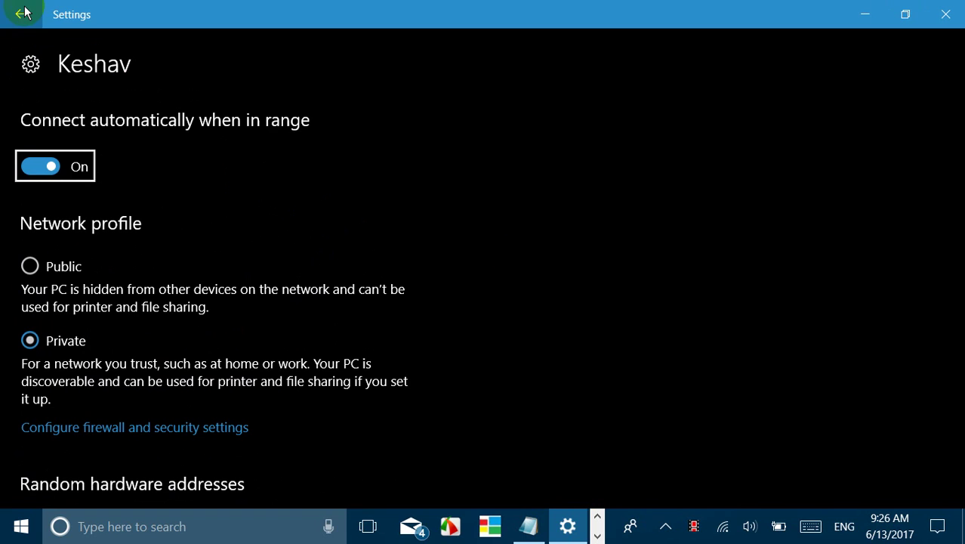
left_click(23, 11)
left_click(144, 26)
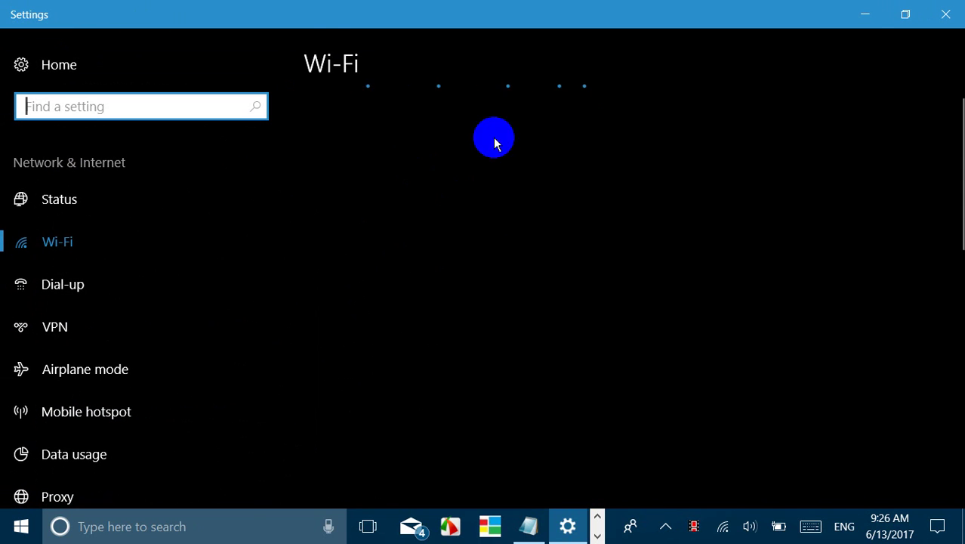
left_click(866, 16)
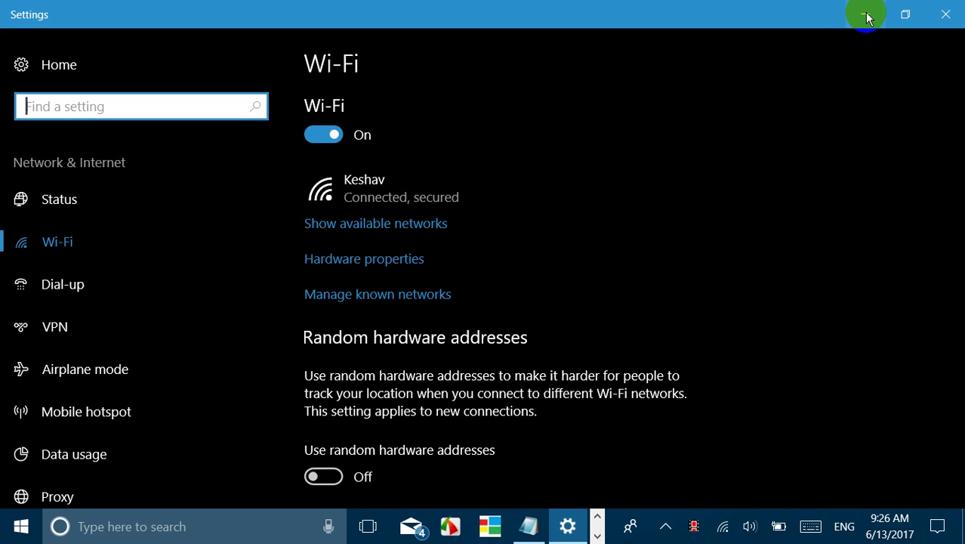
left_click(22, 68)
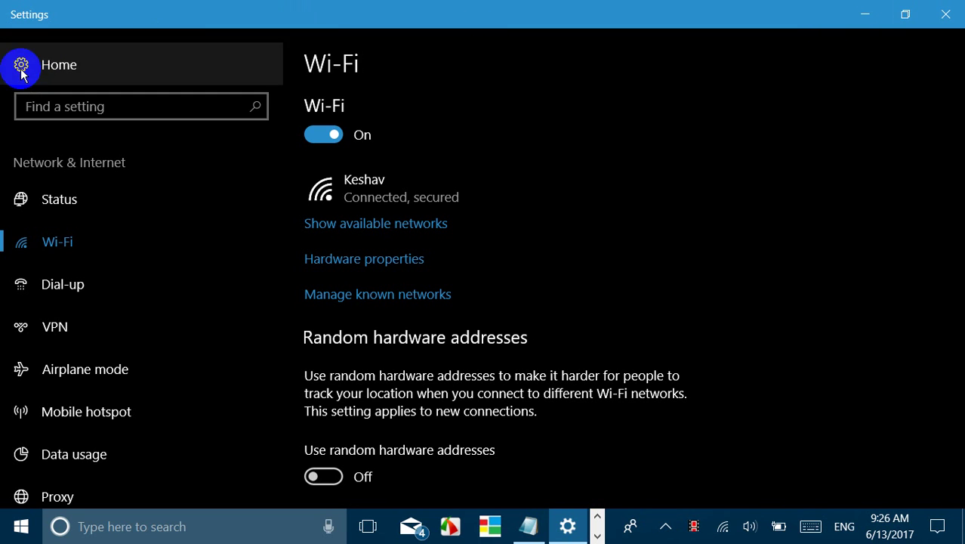
In Ease of Access, turn color filters on and try Greyscale, Invert and Greyscale Inverted.
left_click(668, 436)
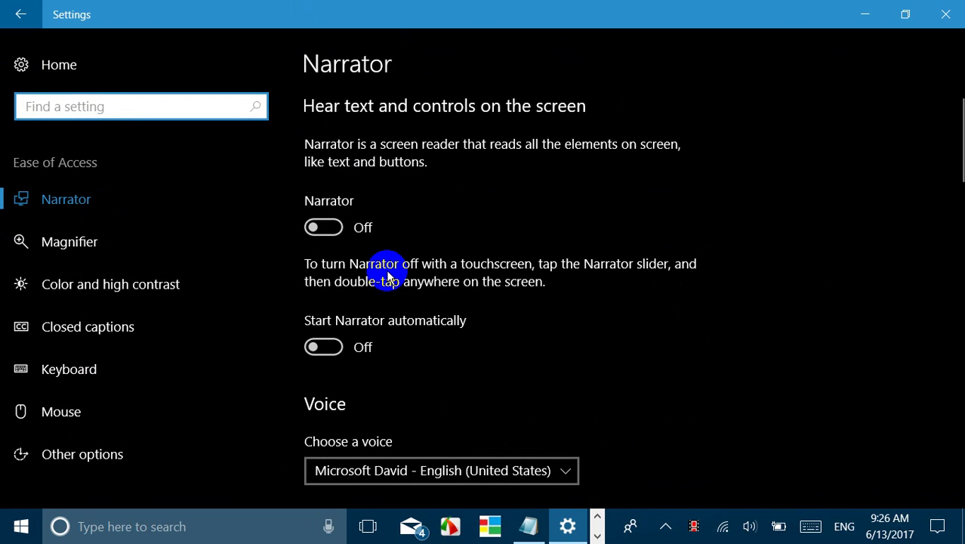
left_click(67, 300)
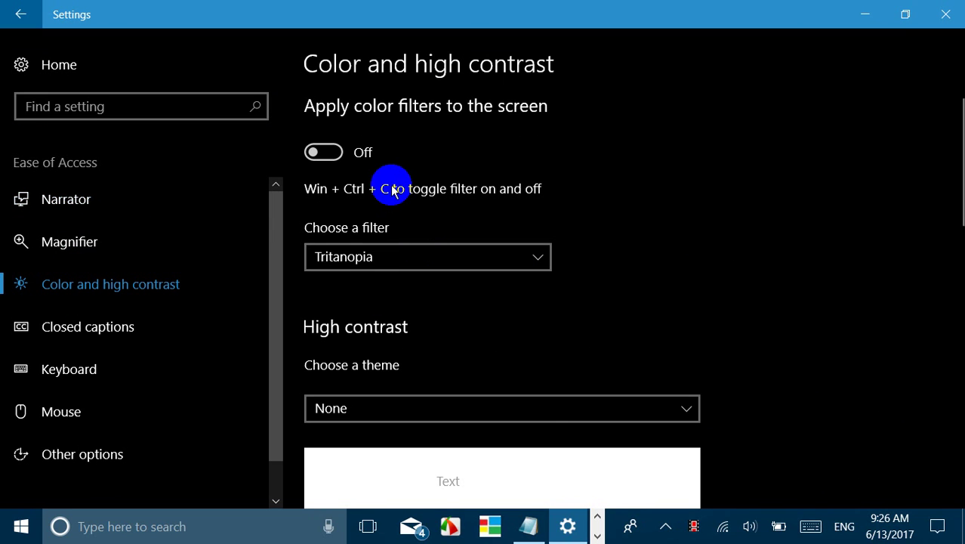
left_click(318, 151)
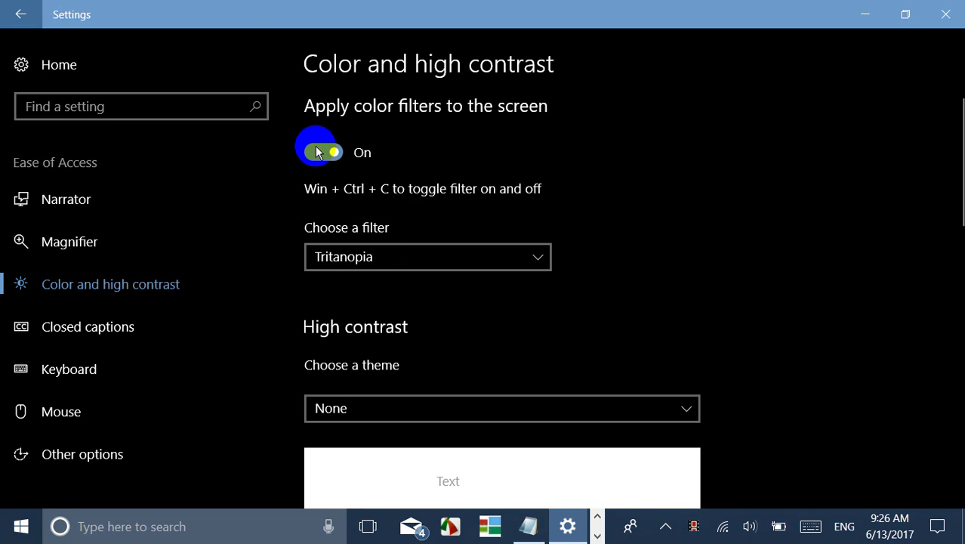
left_click(513, 255)
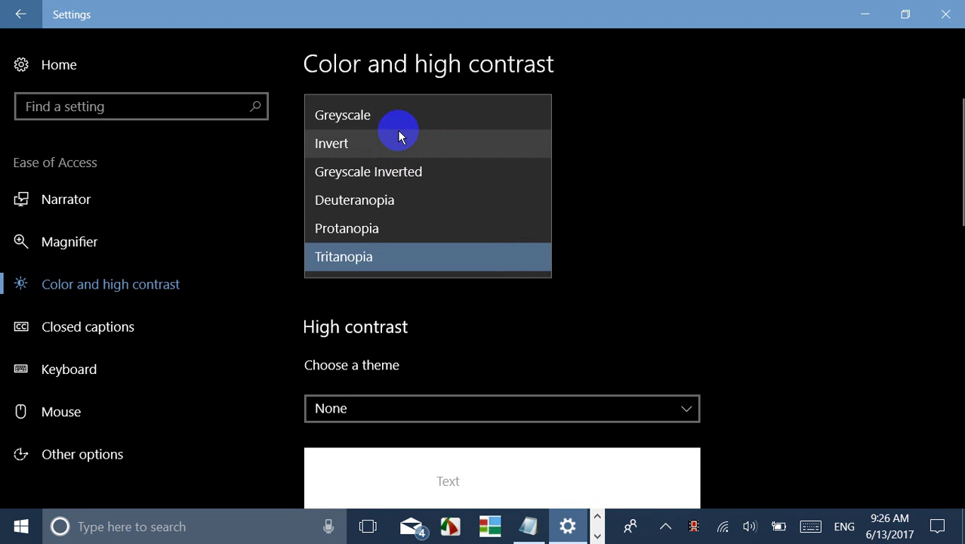
left_click(417, 122)
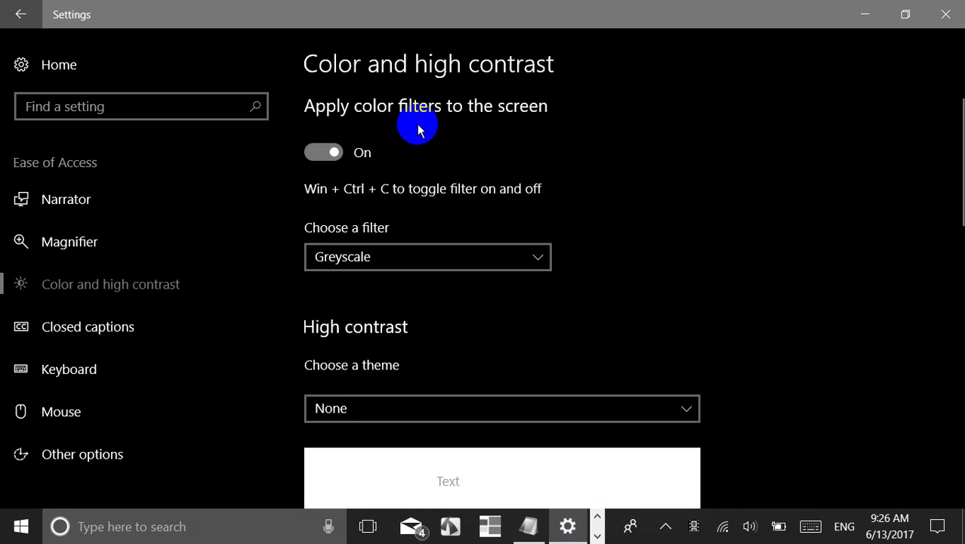
left_click(472, 261)
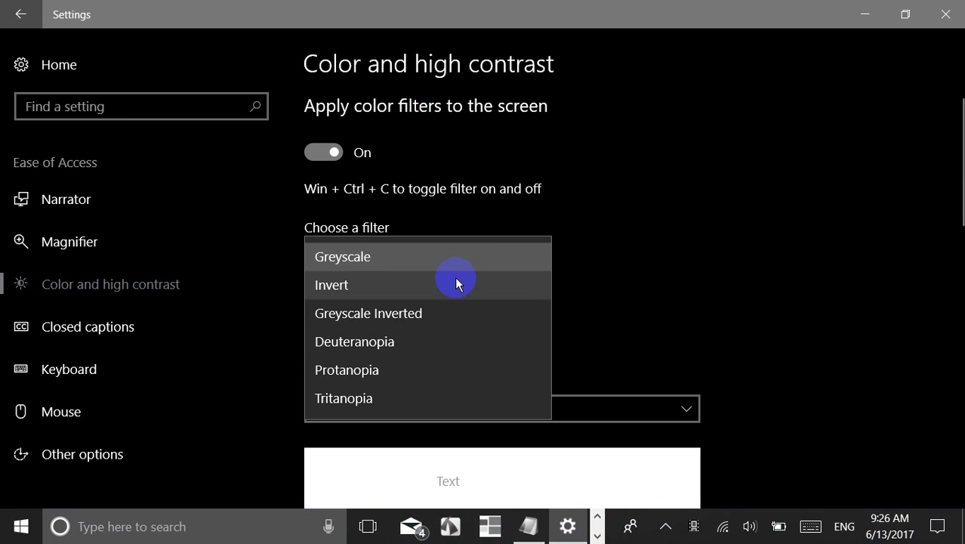
left_click(455, 283)
left_click(433, 264)
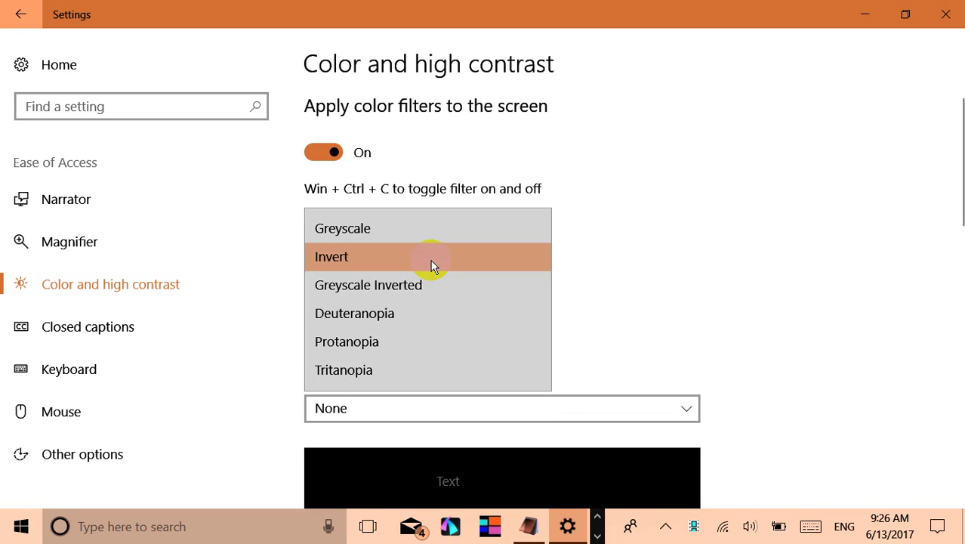
left_click(429, 283)
Try the Deuteranopia, Protanopia and Tritanopia filters, then turn color filters off.
left_click(422, 266)
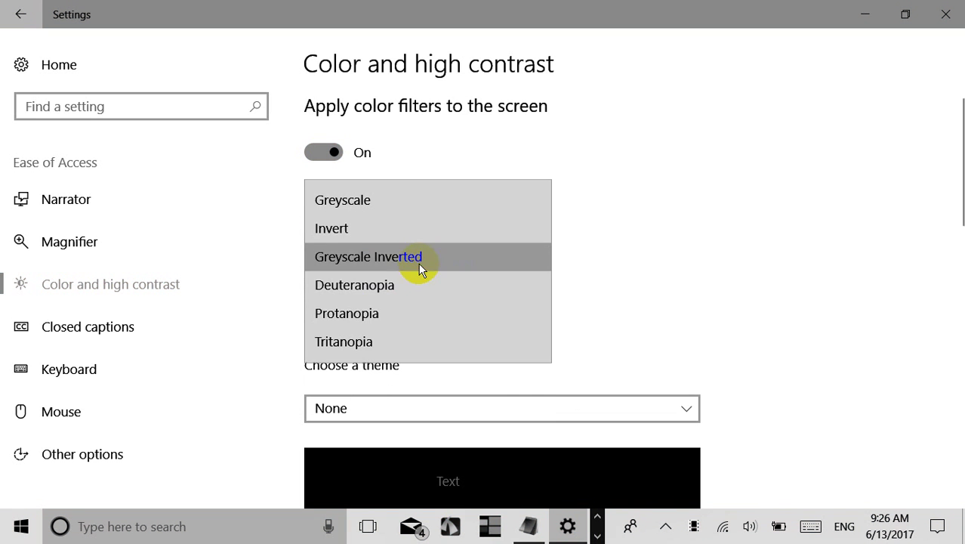
left_click(414, 291)
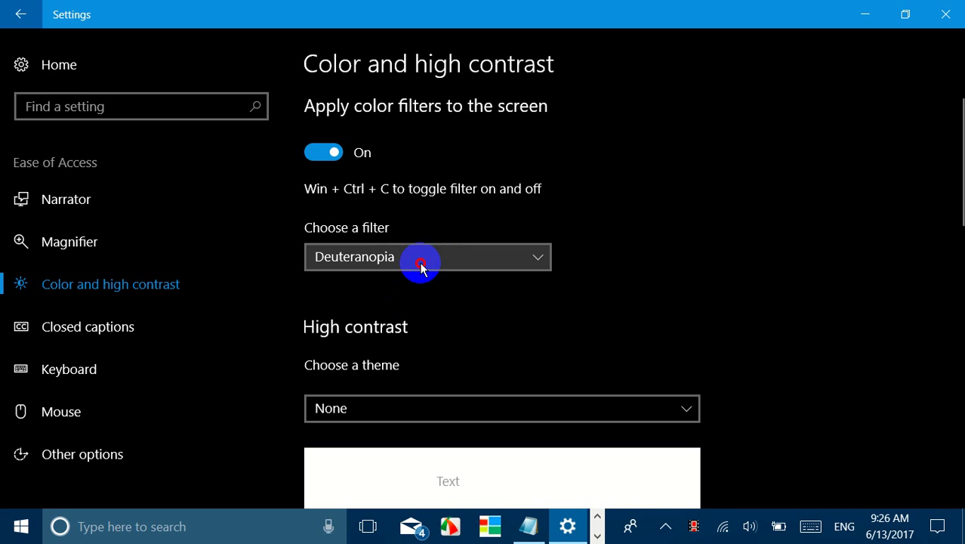
left_click(420, 264)
left_click(420, 288)
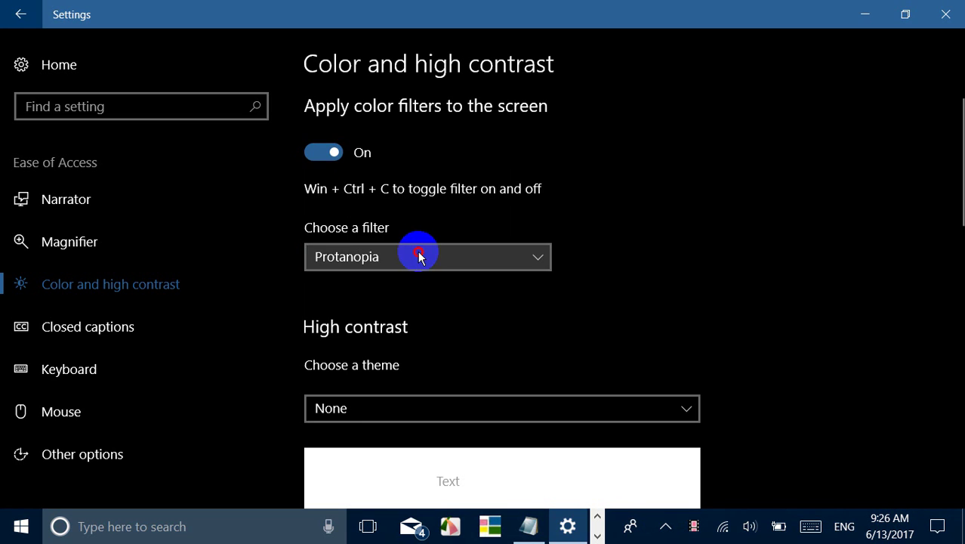
left_click(420, 257)
left_click(416, 284)
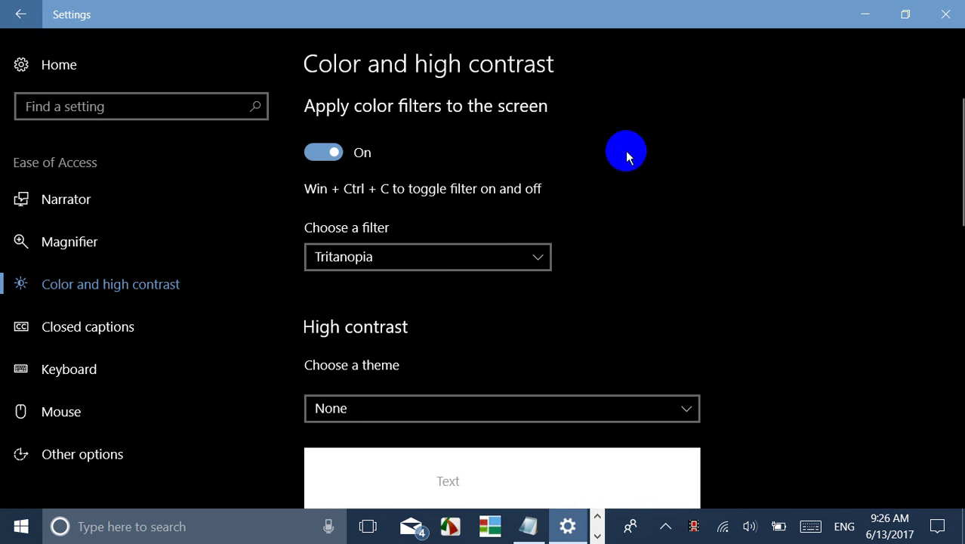
left_click(320, 151)
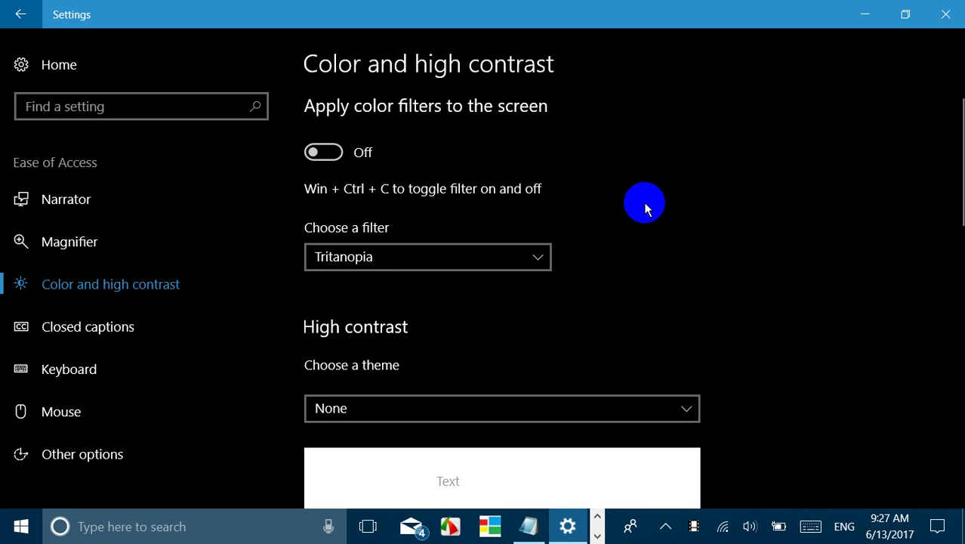
scroll(645, 208, "down", 10)
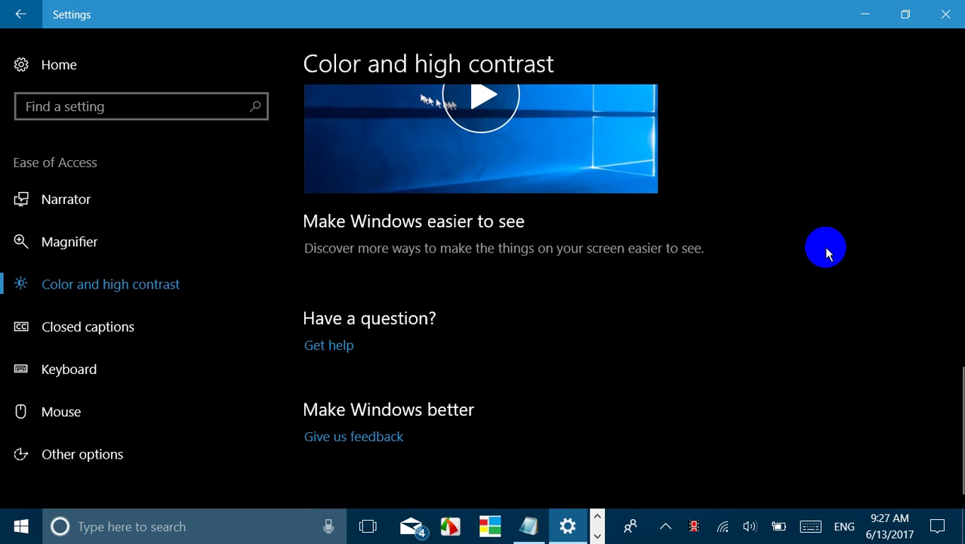
scroll(826, 253, "up", 10)
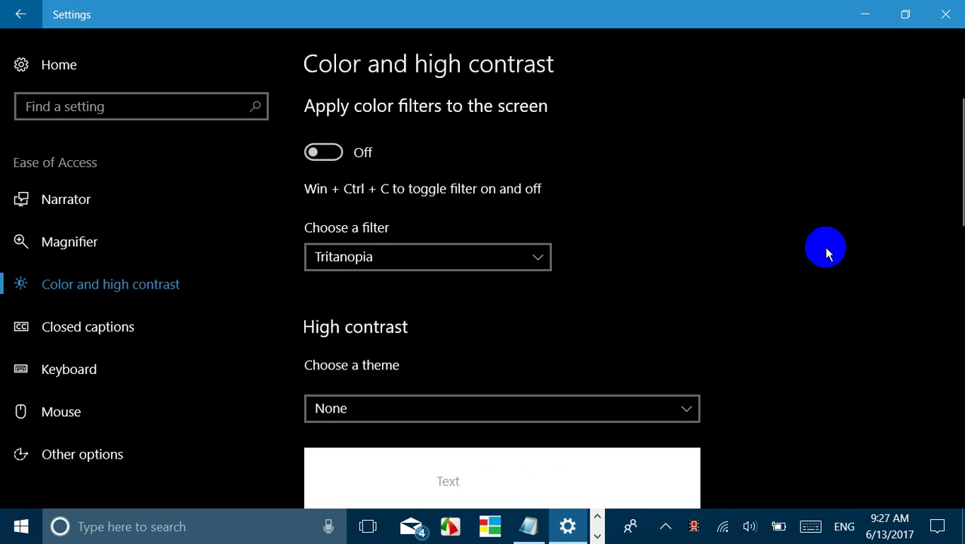
Go back to the Settings home page and scroll through its categories, Accounts to Update & security.
left_click(22, 14)
scroll(371, 361, "down", 3)
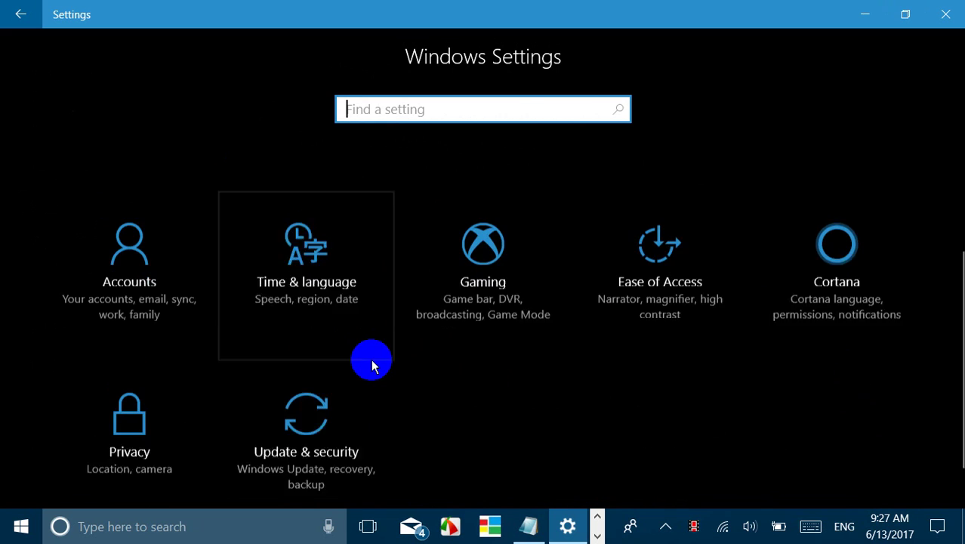
scroll(372, 364, "up", 2)
scroll(372, 363, "down", 2)
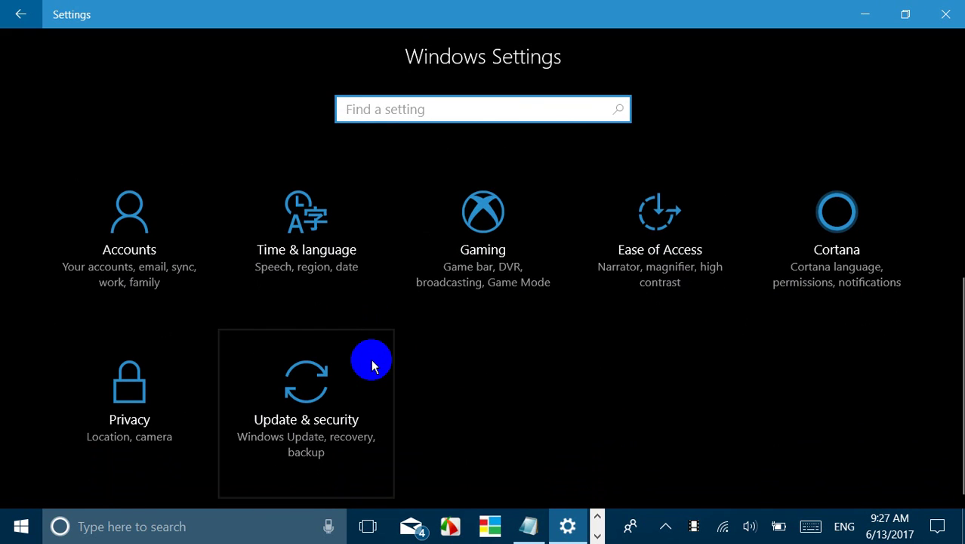